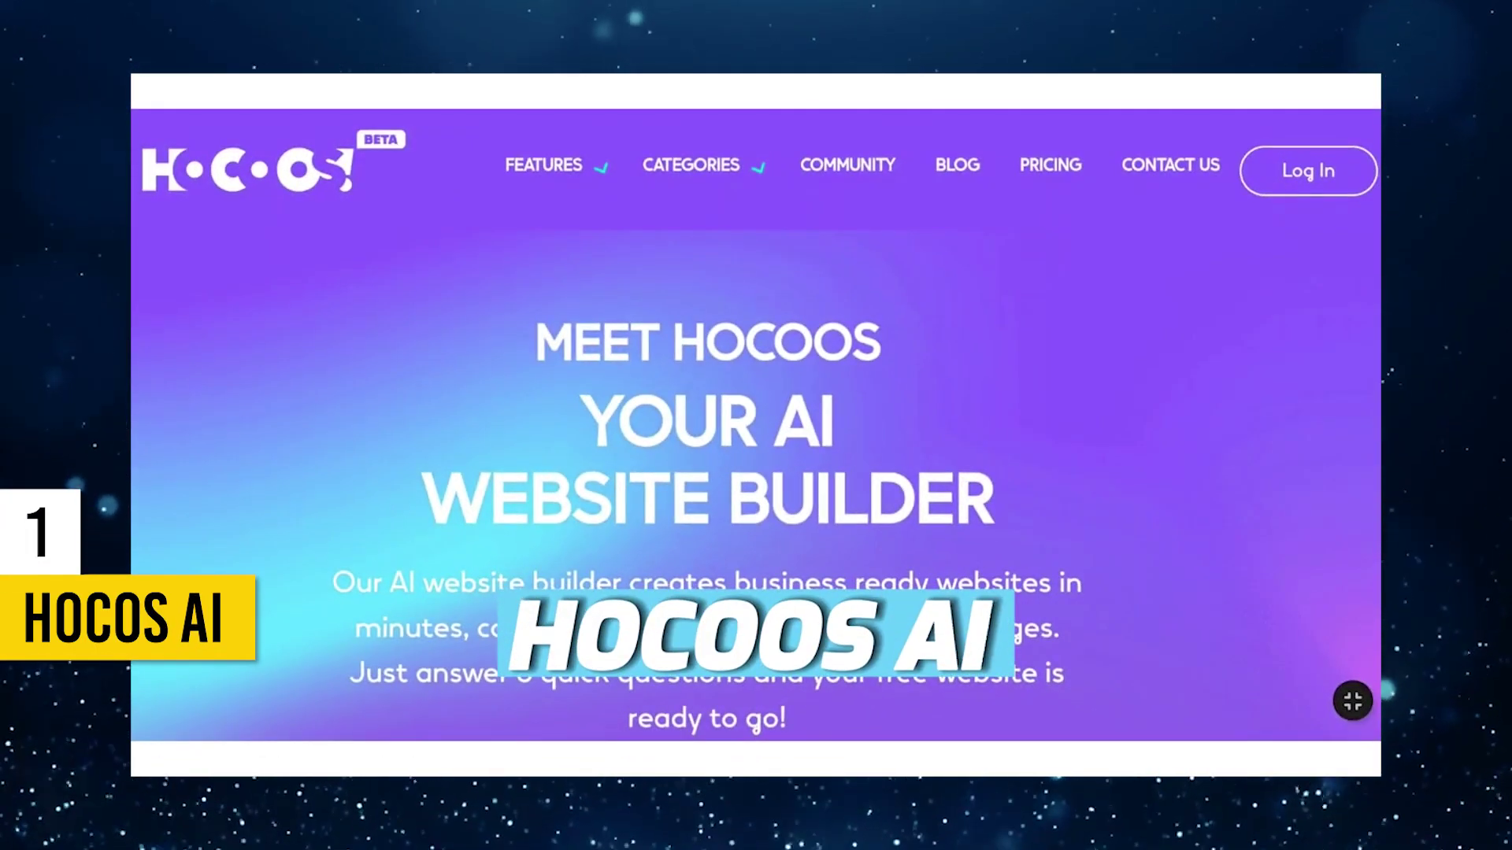
Start a new website and set its business category to Clothing Store via a 'Fashion' search
{"action": "scroll", "coordinate": [1053, 432], "scroll_direction": "down", "scroll_amount": 5}
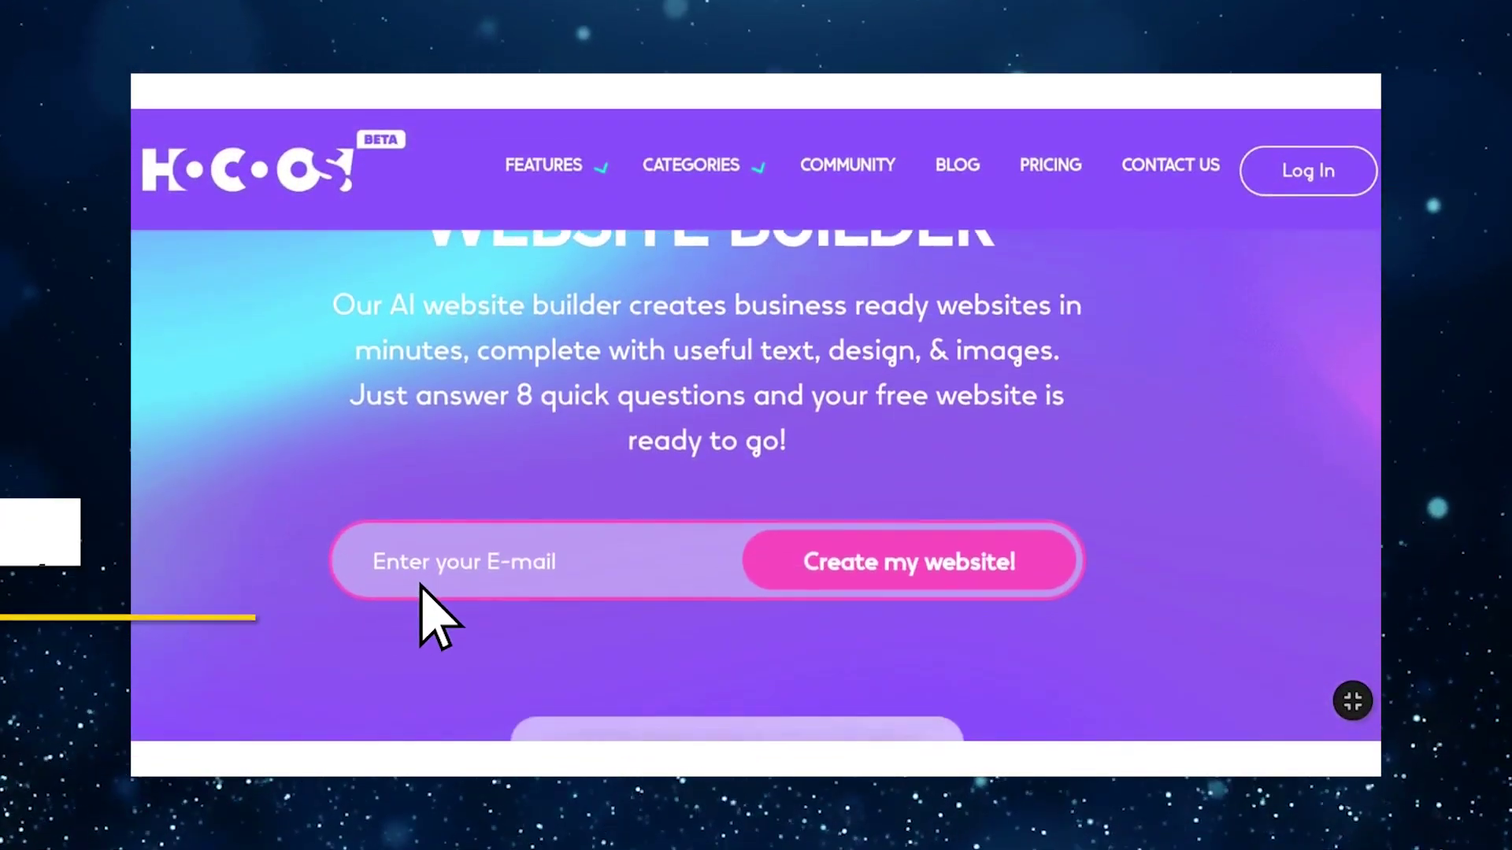
{"action": "left_click", "coordinate": [906, 582]}
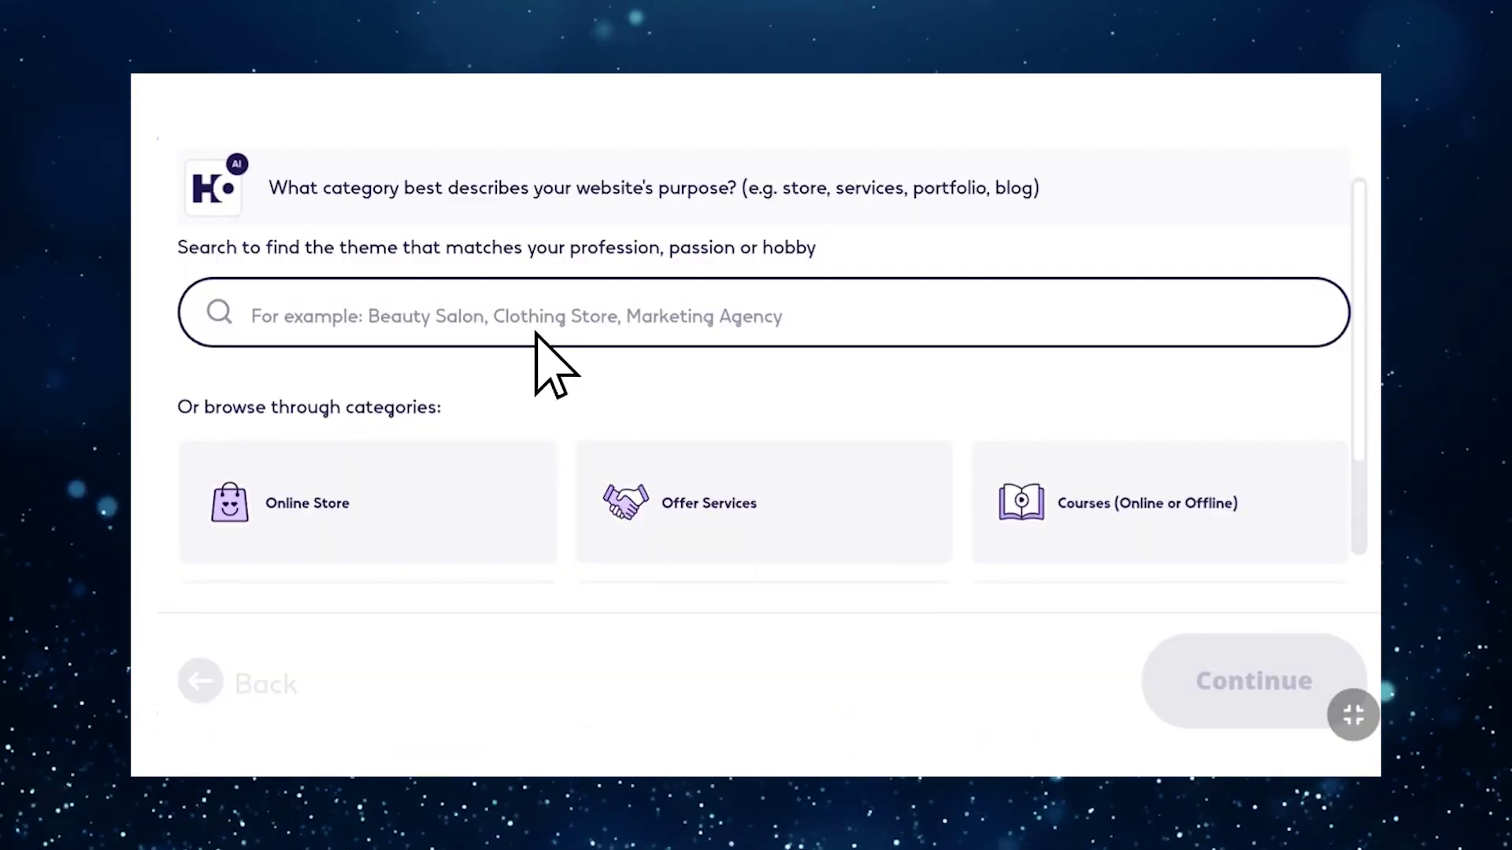
{"action": "type", "text": "Fashion"}
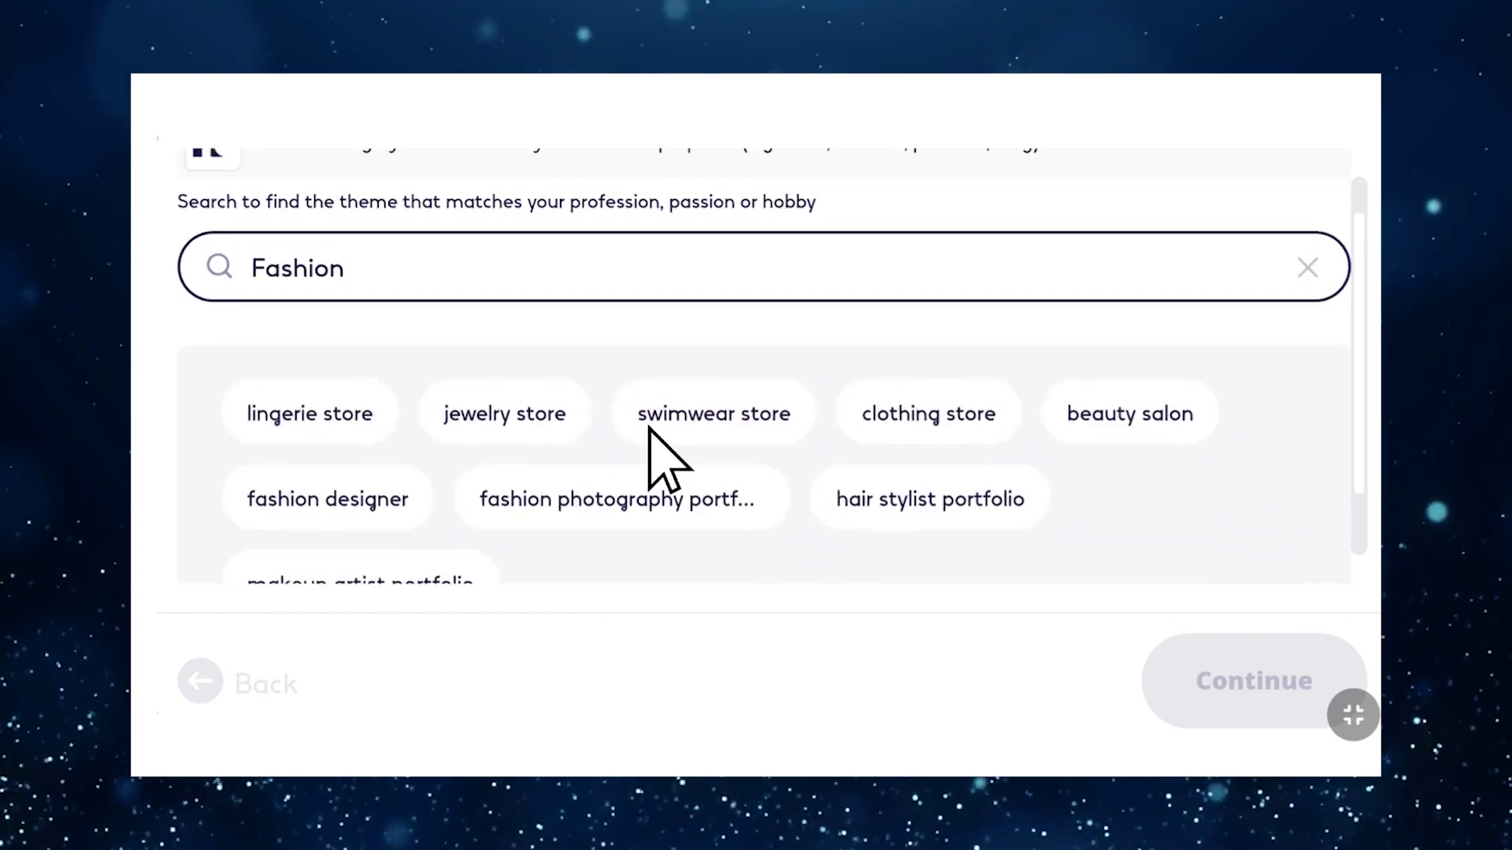
{"action": "left_click", "coordinate": [929, 465]}
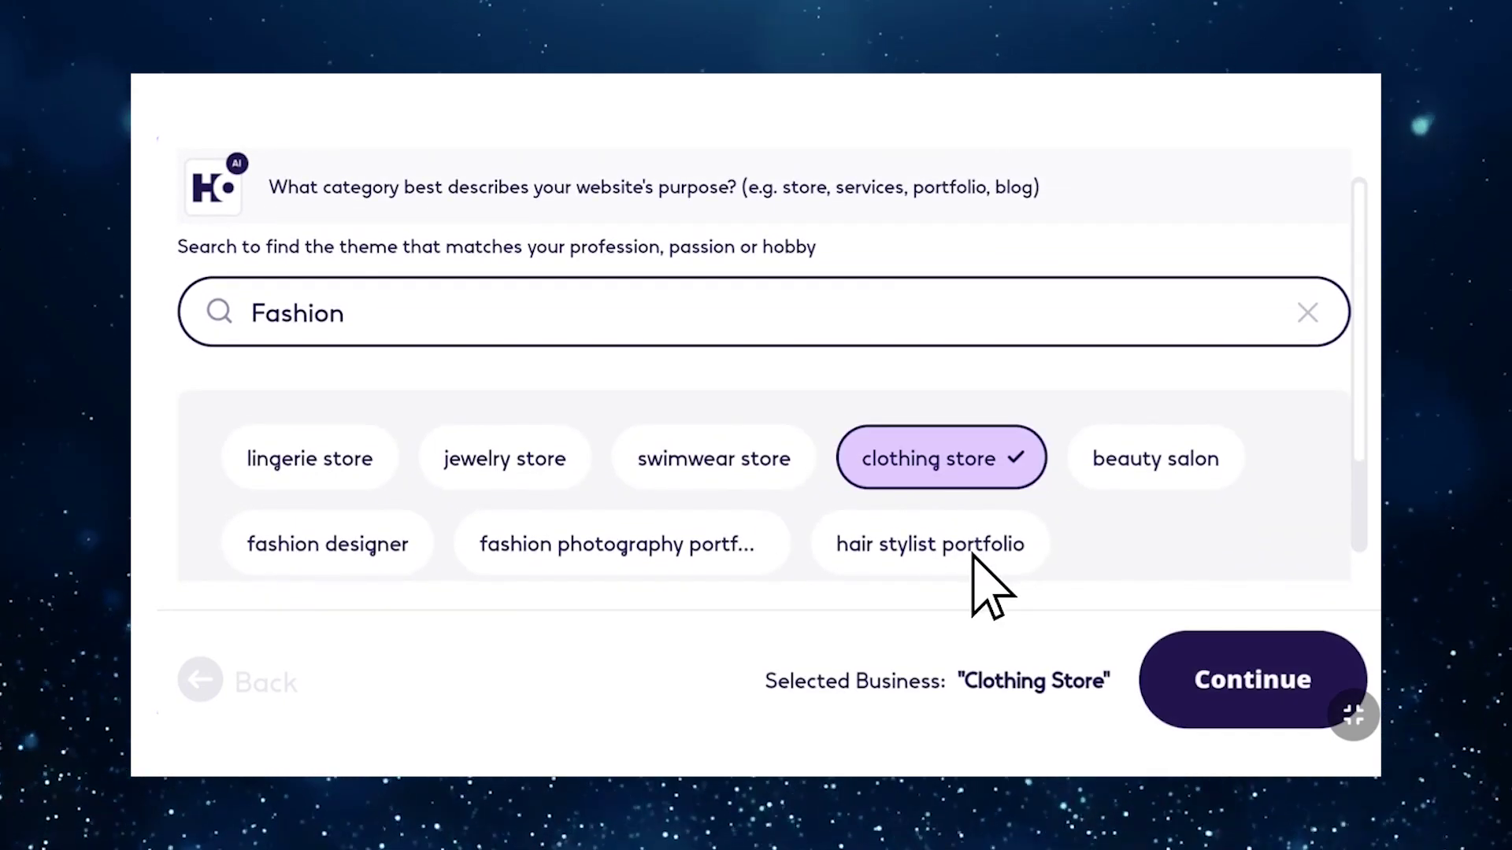
{"action": "left_click", "coordinate": [1157, 677]}
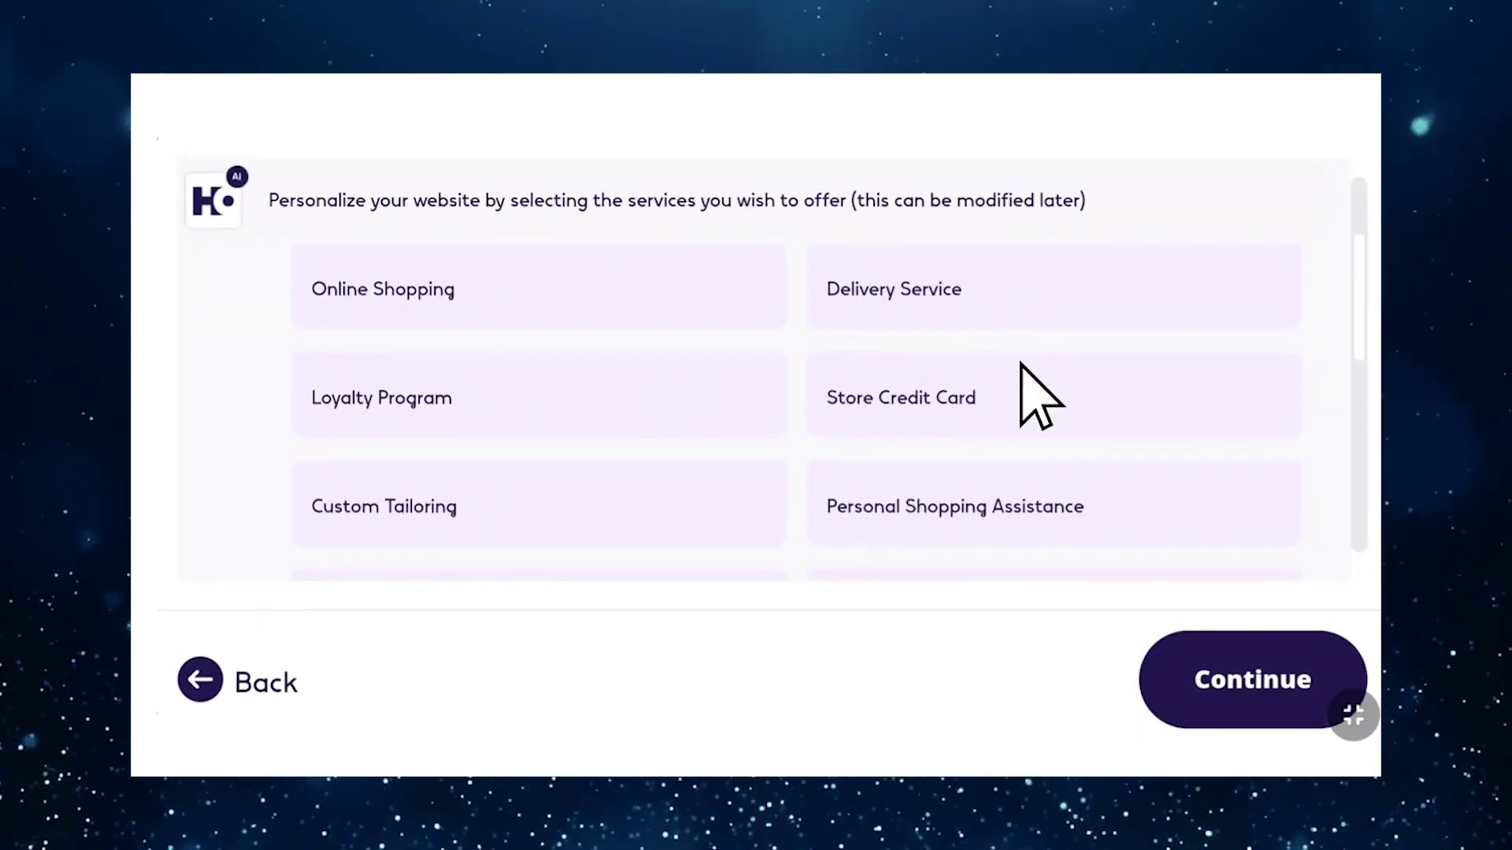
Choose Online Shopping, selling products, and online-only business as the store's setup answers
{"action": "left_click", "coordinate": [1165, 668]}
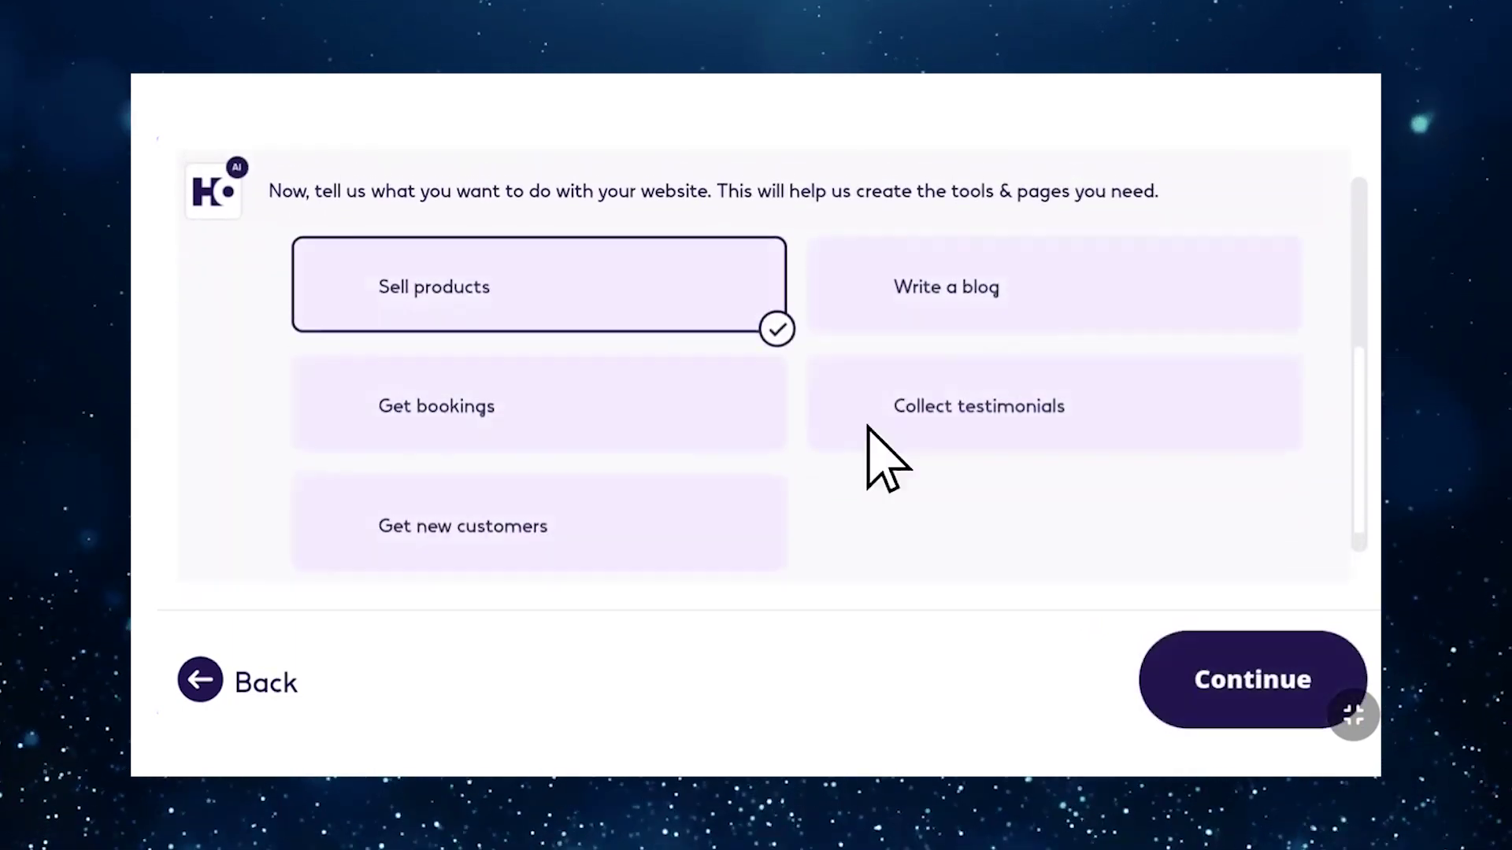
{"action": "left_click", "coordinate": [1222, 711]}
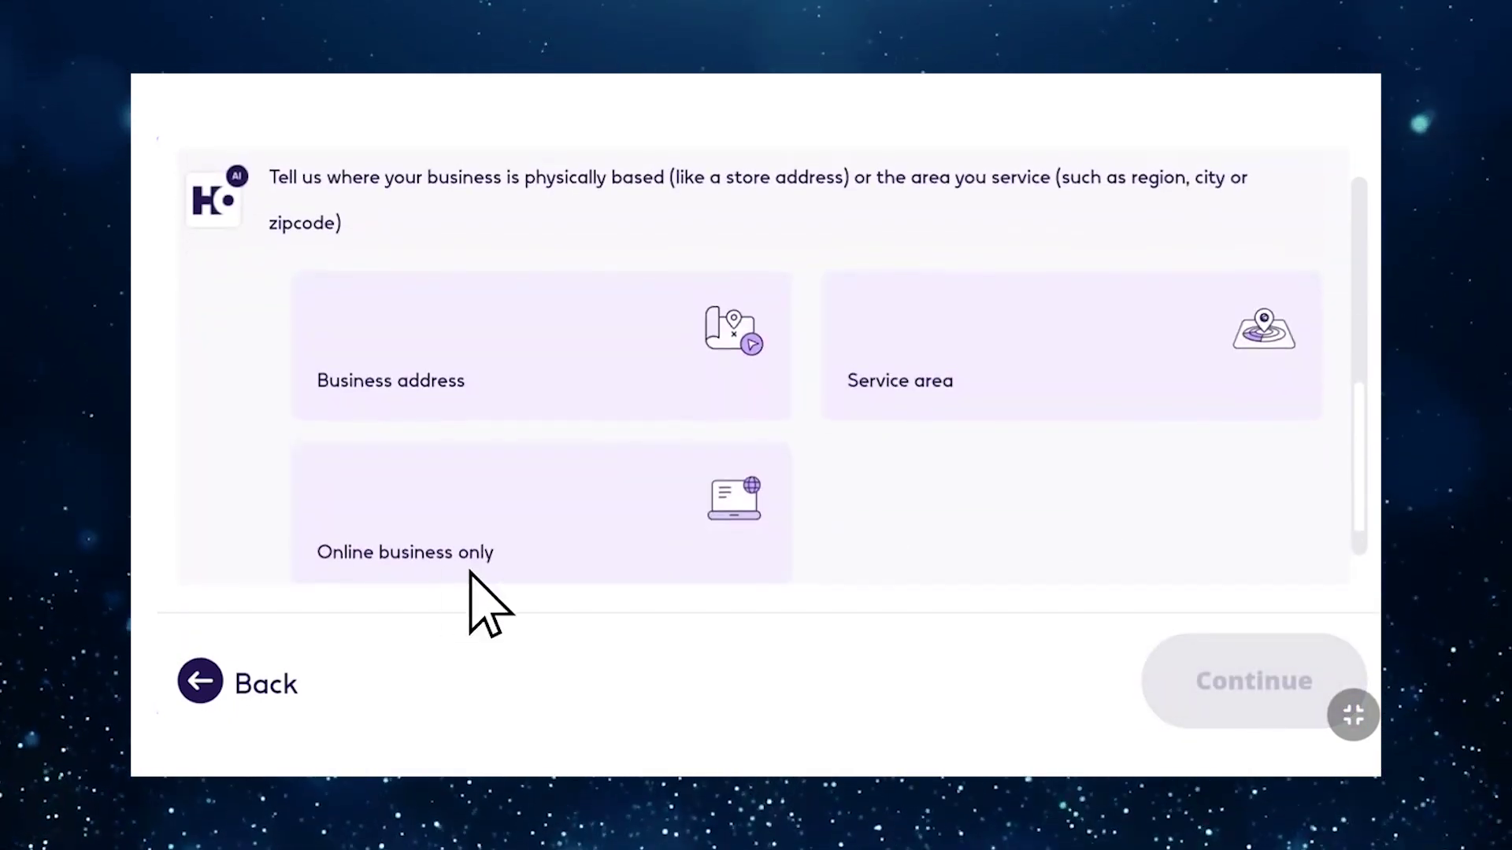
{"action": "left_click", "coordinate": [322, 580]}
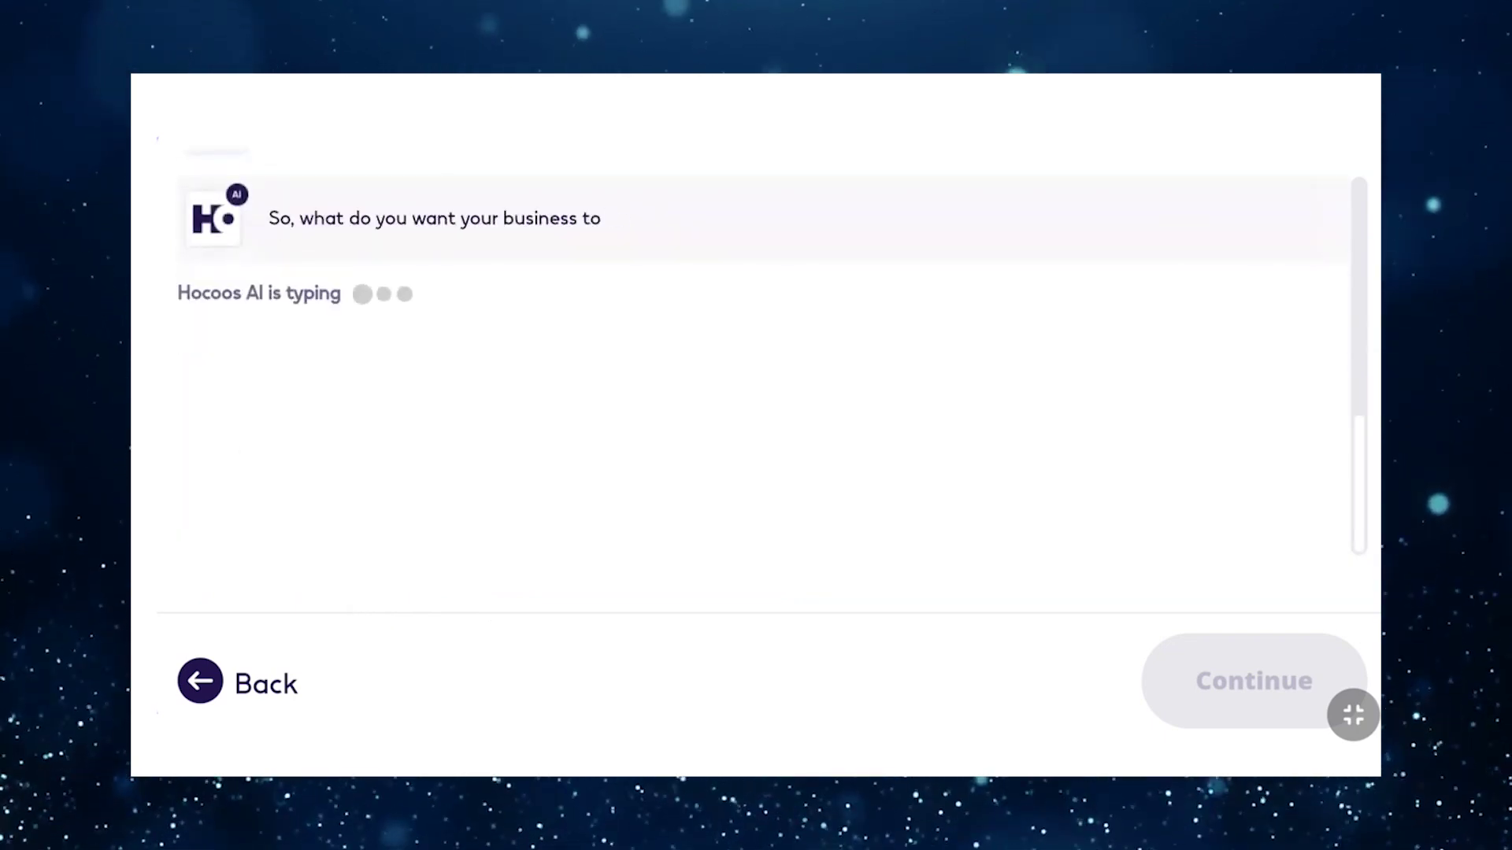
Name the business 'Fashion Huztle' and submit three chosen business strengths
{"action": "type", "text": "Fashion Huztle"}
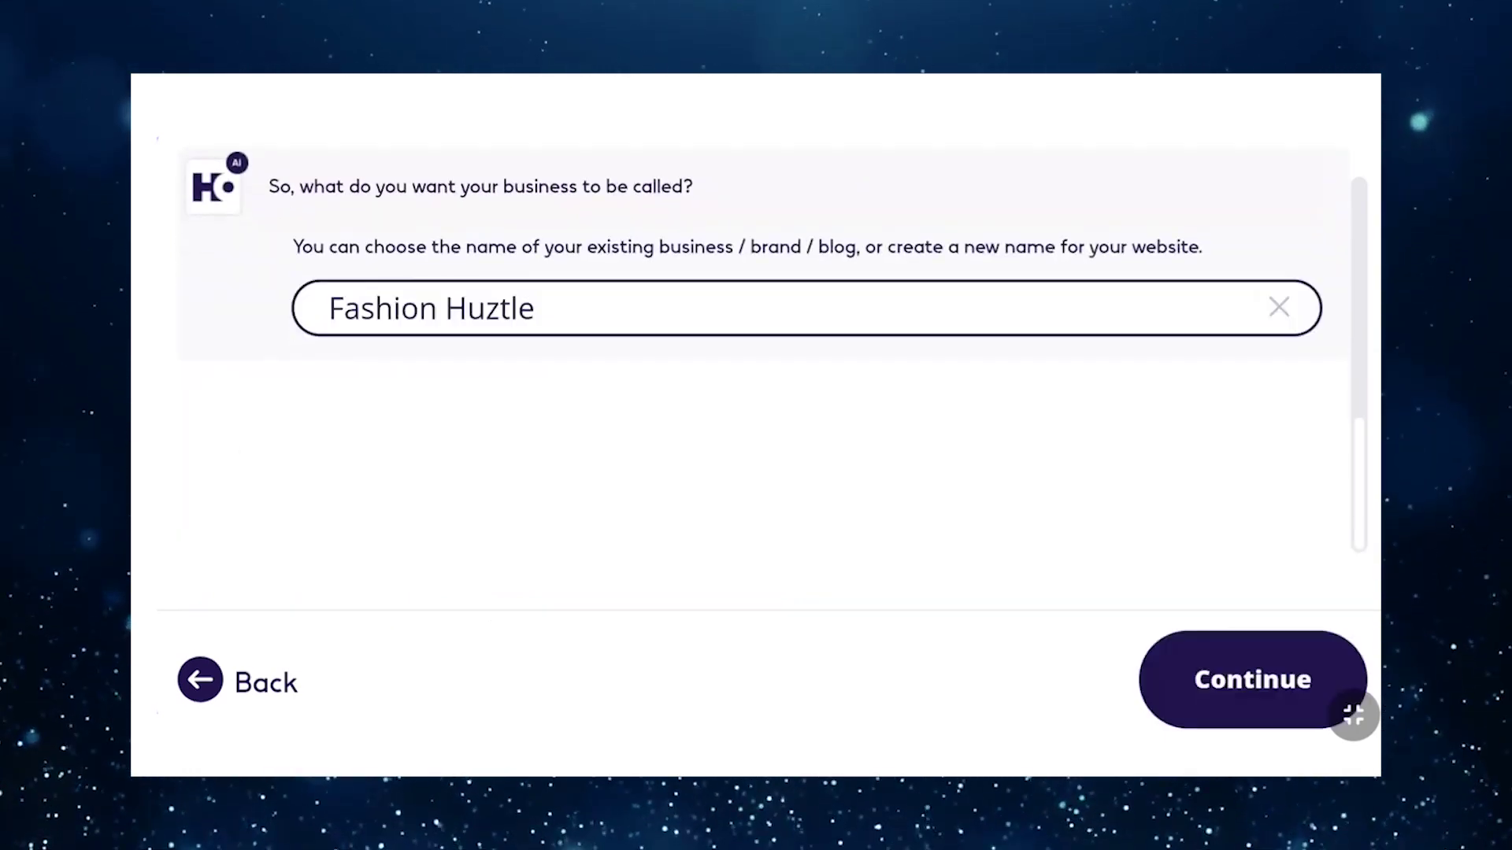
{"action": "key", "text": "Return"}
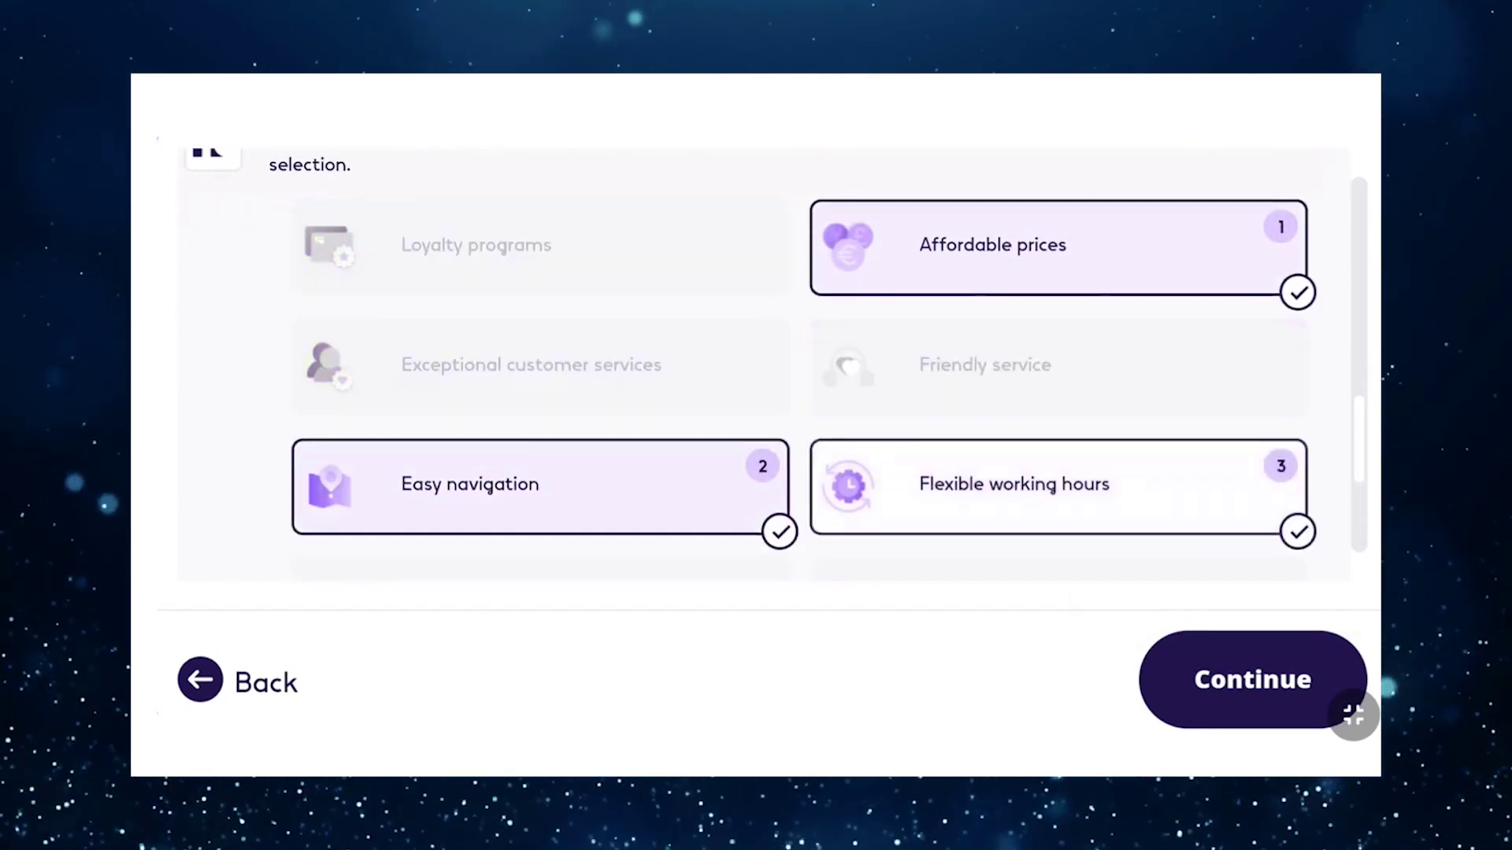
{"action": "key", "text": "Return"}
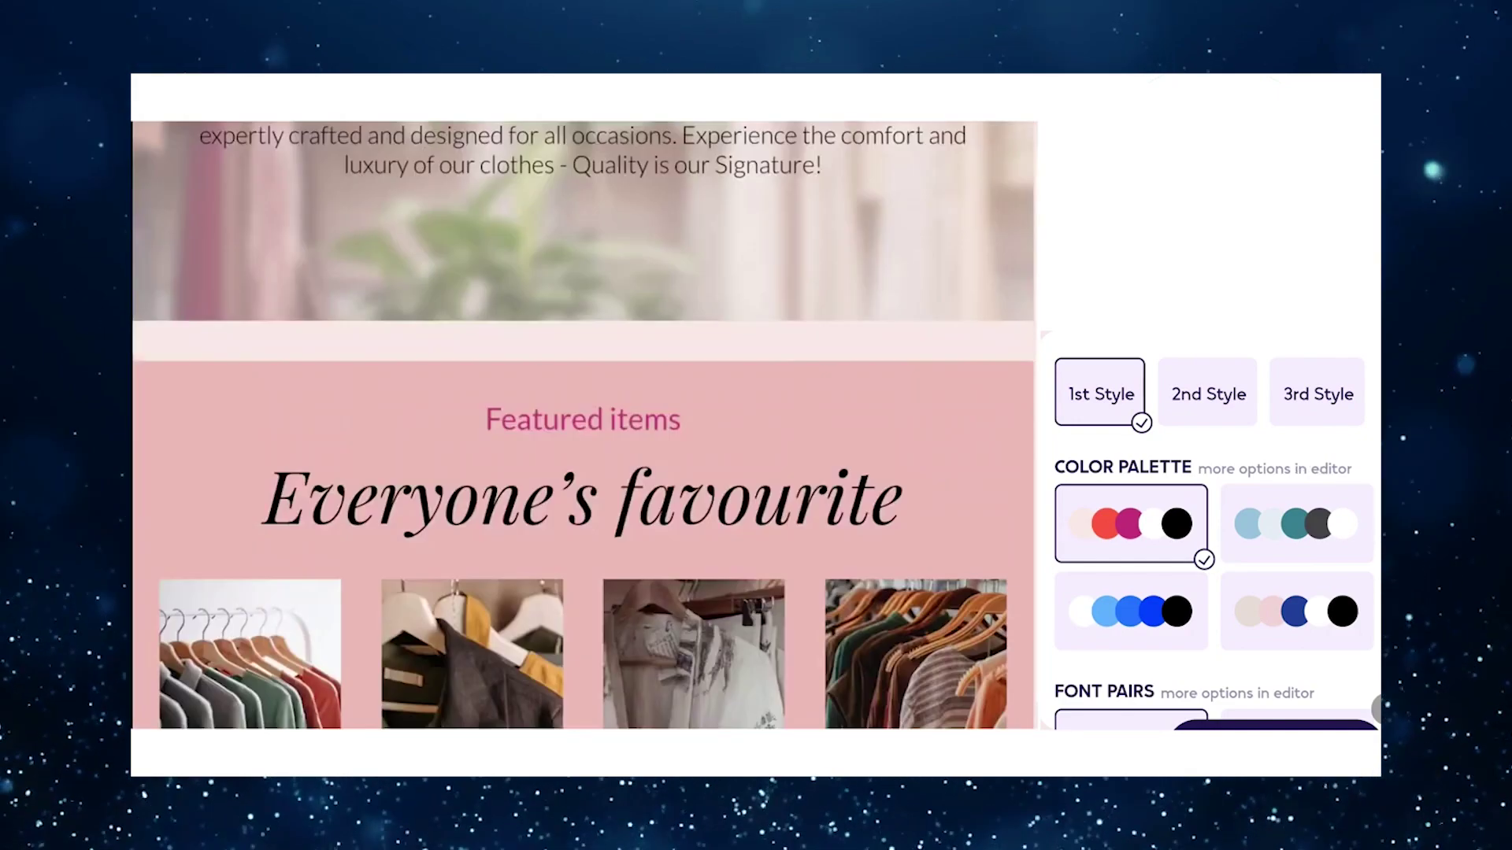
Apply the 2nd Style with green palette and a different font pair, then start building the site
{"action": "left_click", "coordinate": [1209, 394]}
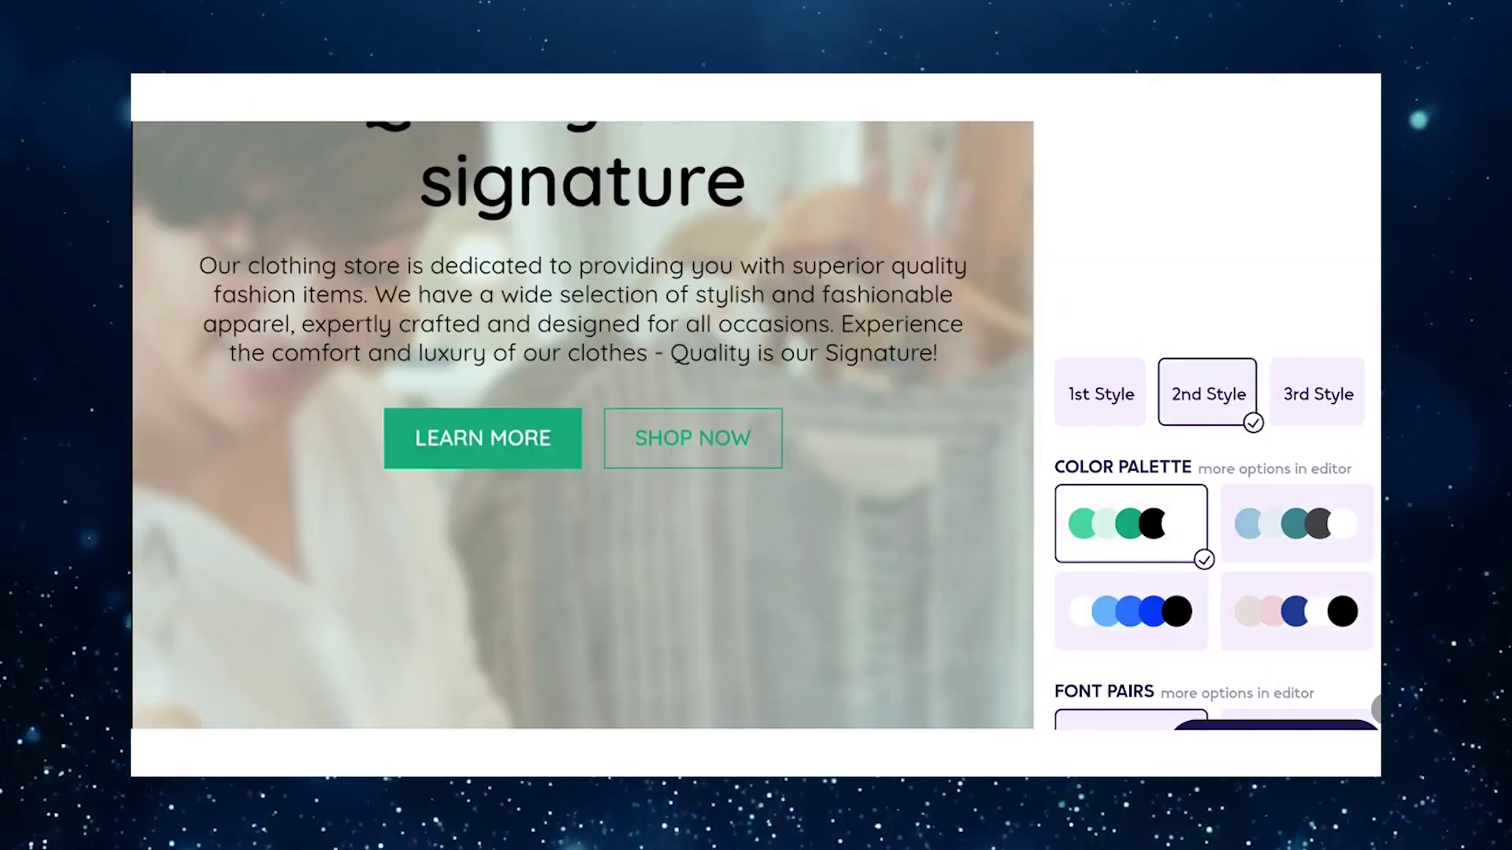
{"action": "left_click", "coordinate": [1077, 683]}
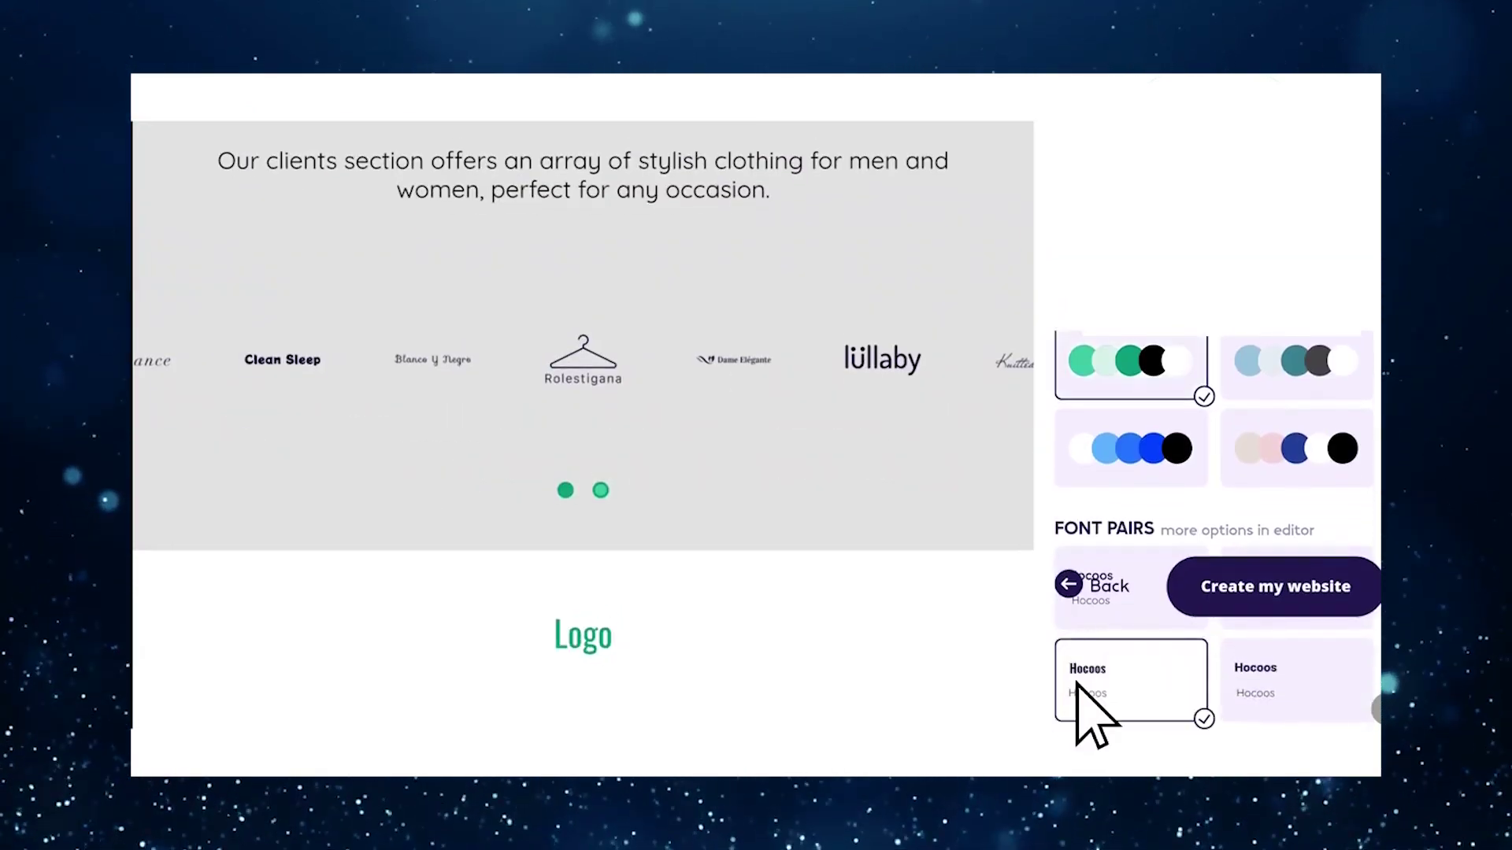
{"action": "left_click", "coordinate": [1248, 602]}
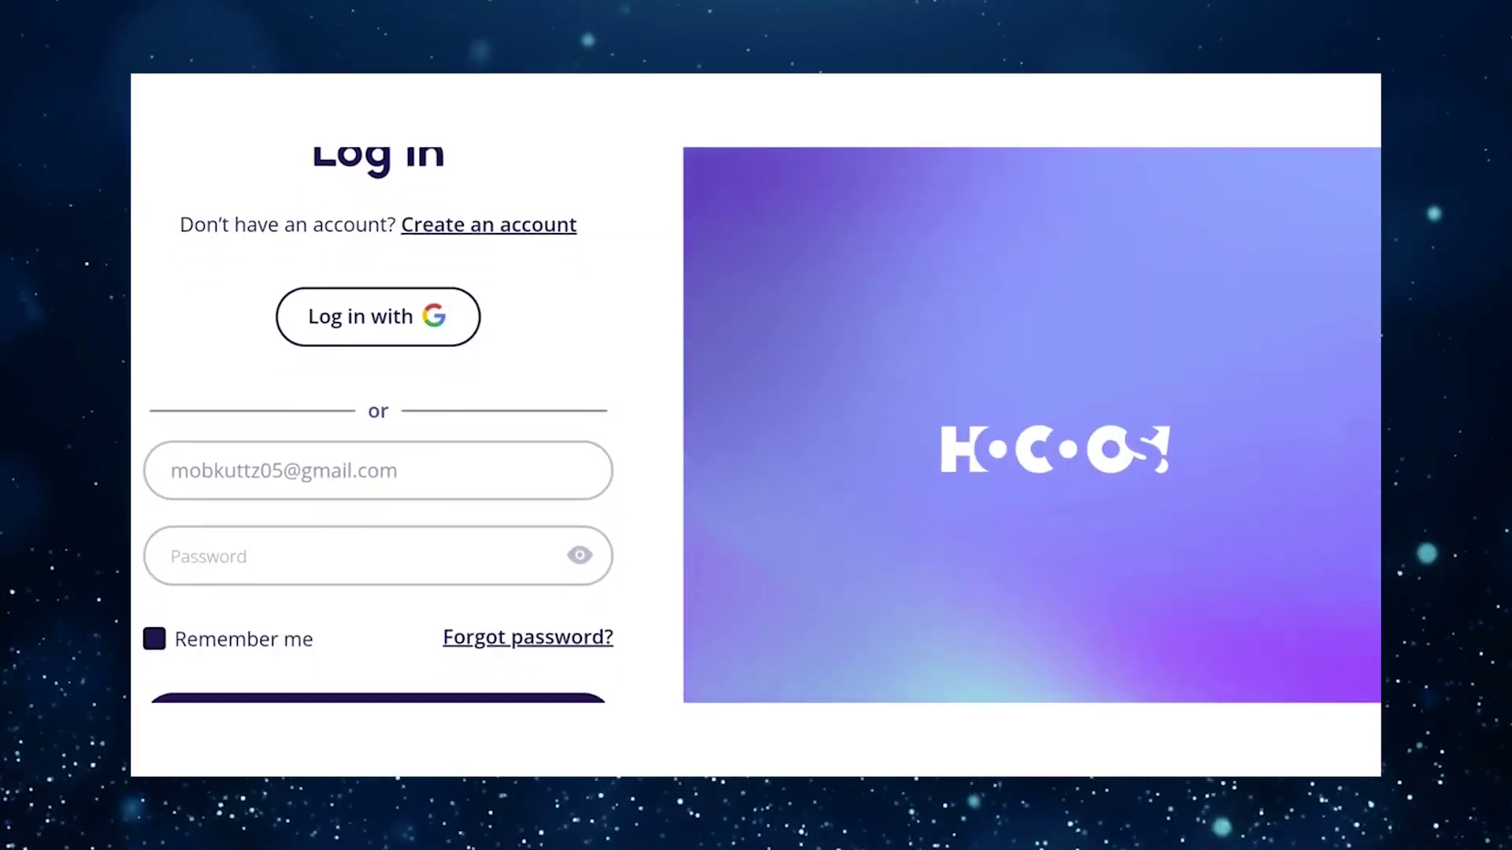
Scroll the generated clothing-store site and select the EVERYONE'S FAVOURITE heading for editing
{"action": "scroll", "coordinate": [756, 425], "scroll_direction": "down", "scroll_amount": 2}
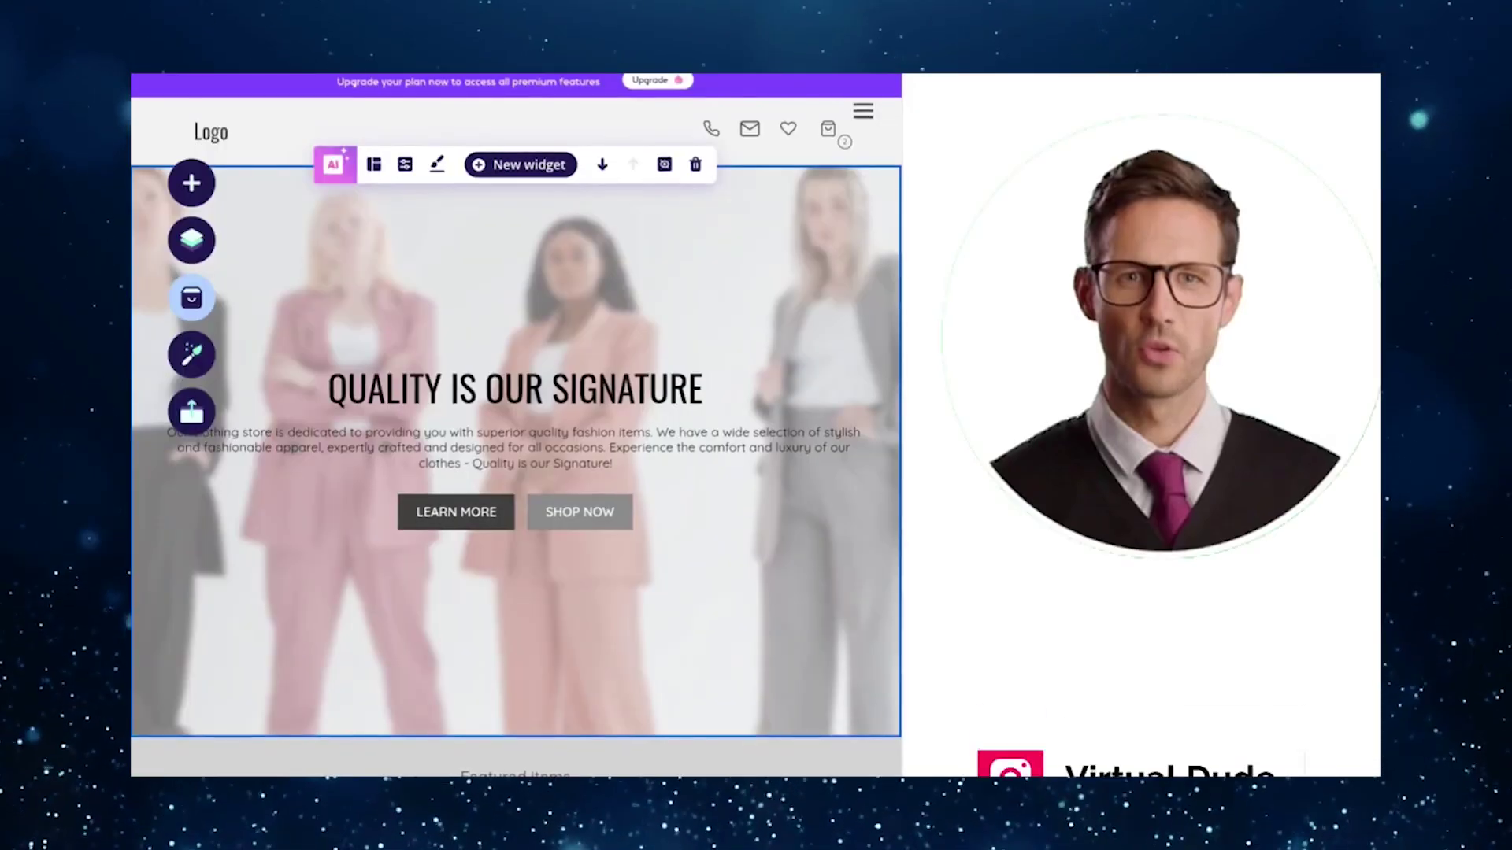
{"action": "scroll", "coordinate": [518, 394], "scroll_direction": "down", "scroll_amount": 4}
{"action": "left_click", "coordinate": [356, 511]}
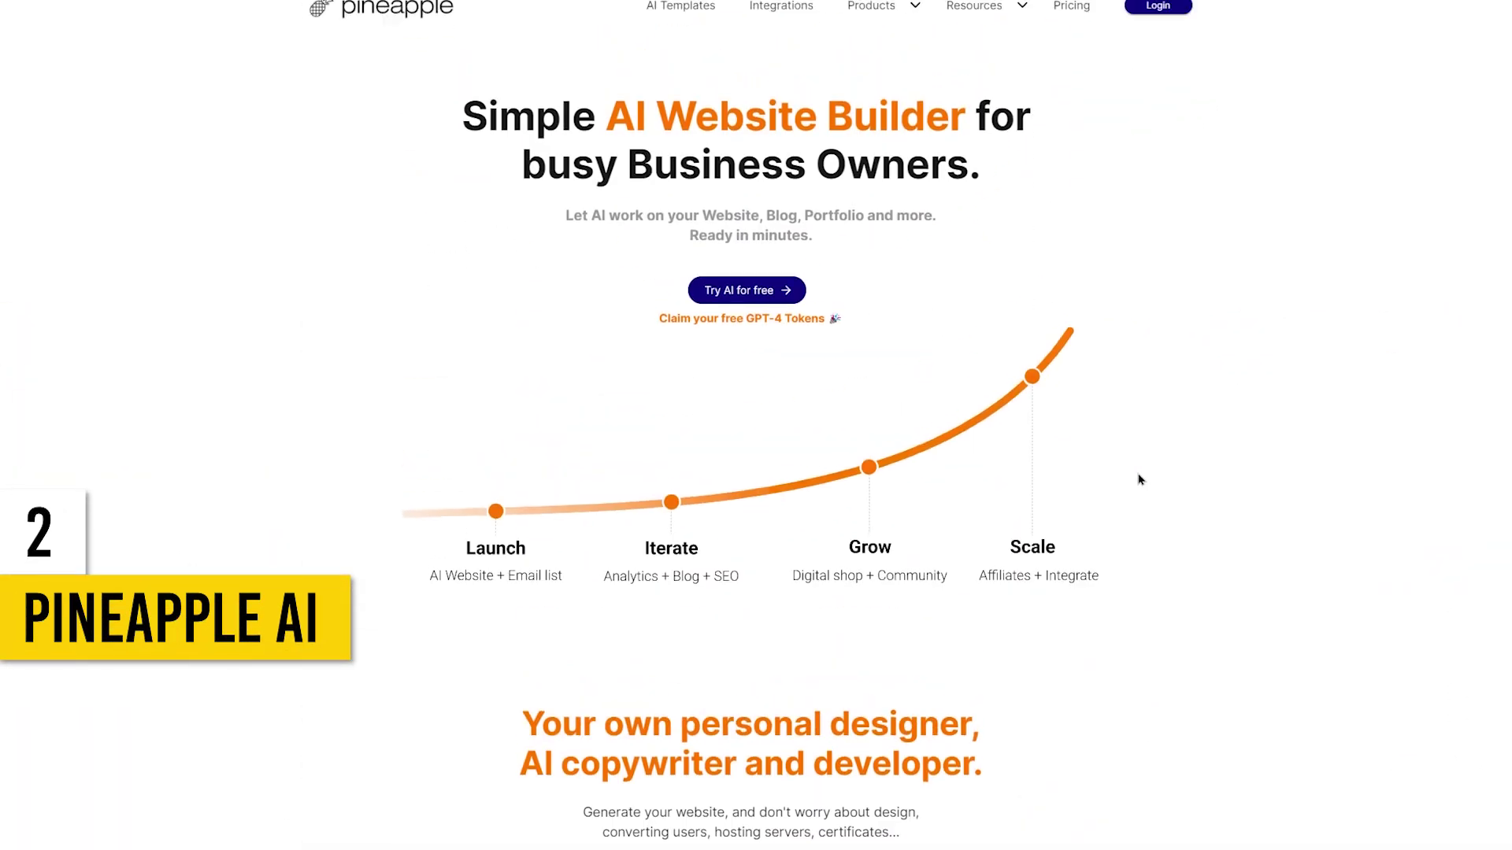
Browse the Pika, Kale, Cecily, Zain and Malia templates and choose Pika for AI customisation
{"action": "scroll", "coordinate": [1142, 480], "scroll_direction": "up", "scroll_amount": 1}
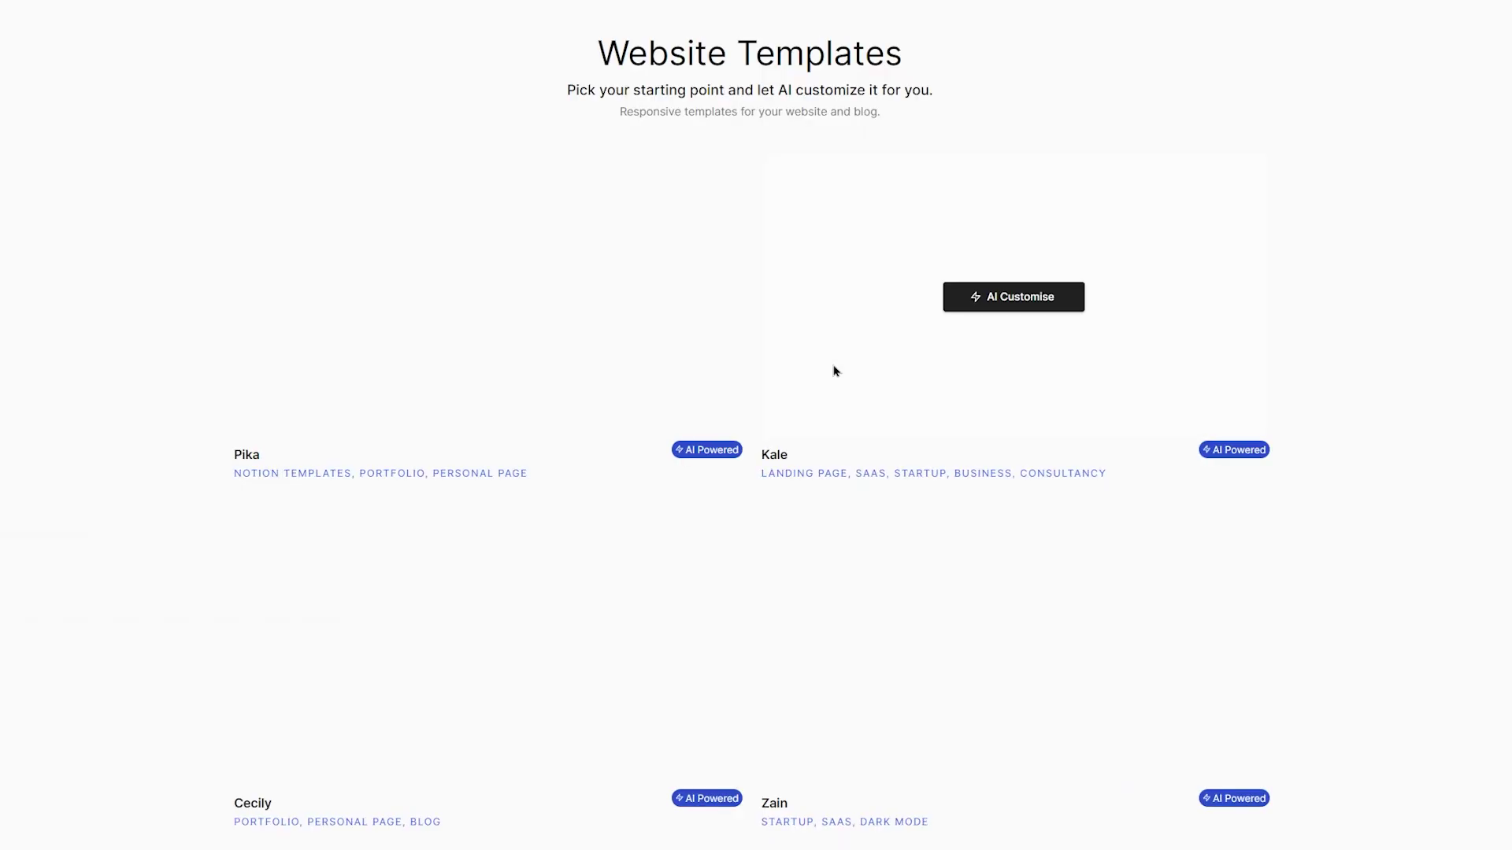
{"action": "scroll", "coordinate": [836, 419], "scroll_direction": "down", "scroll_amount": 3}
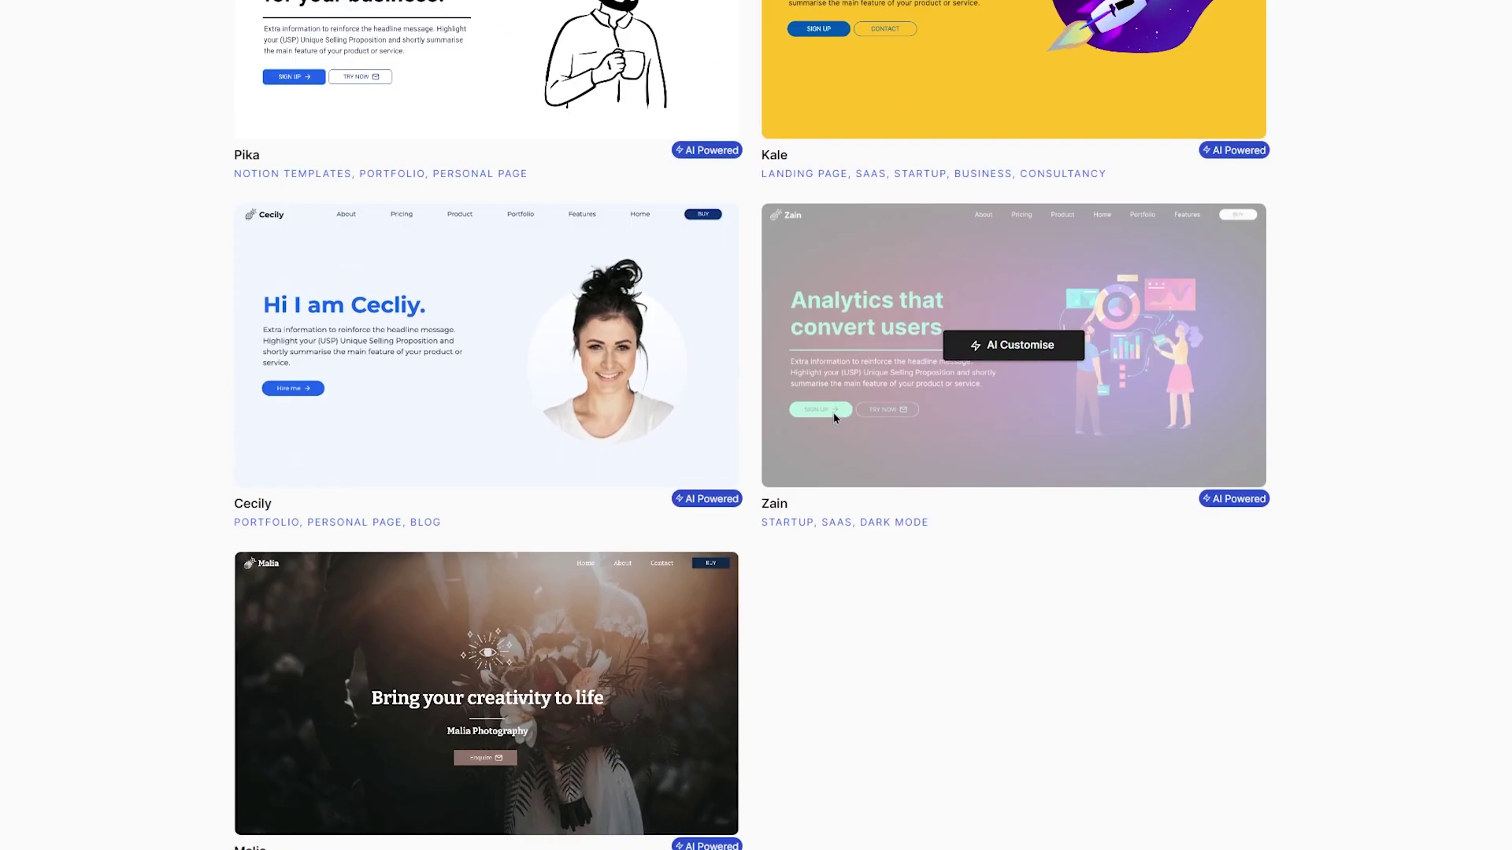
{"action": "scroll", "coordinate": [959, 420], "scroll_direction": "up", "scroll_amount": 2}
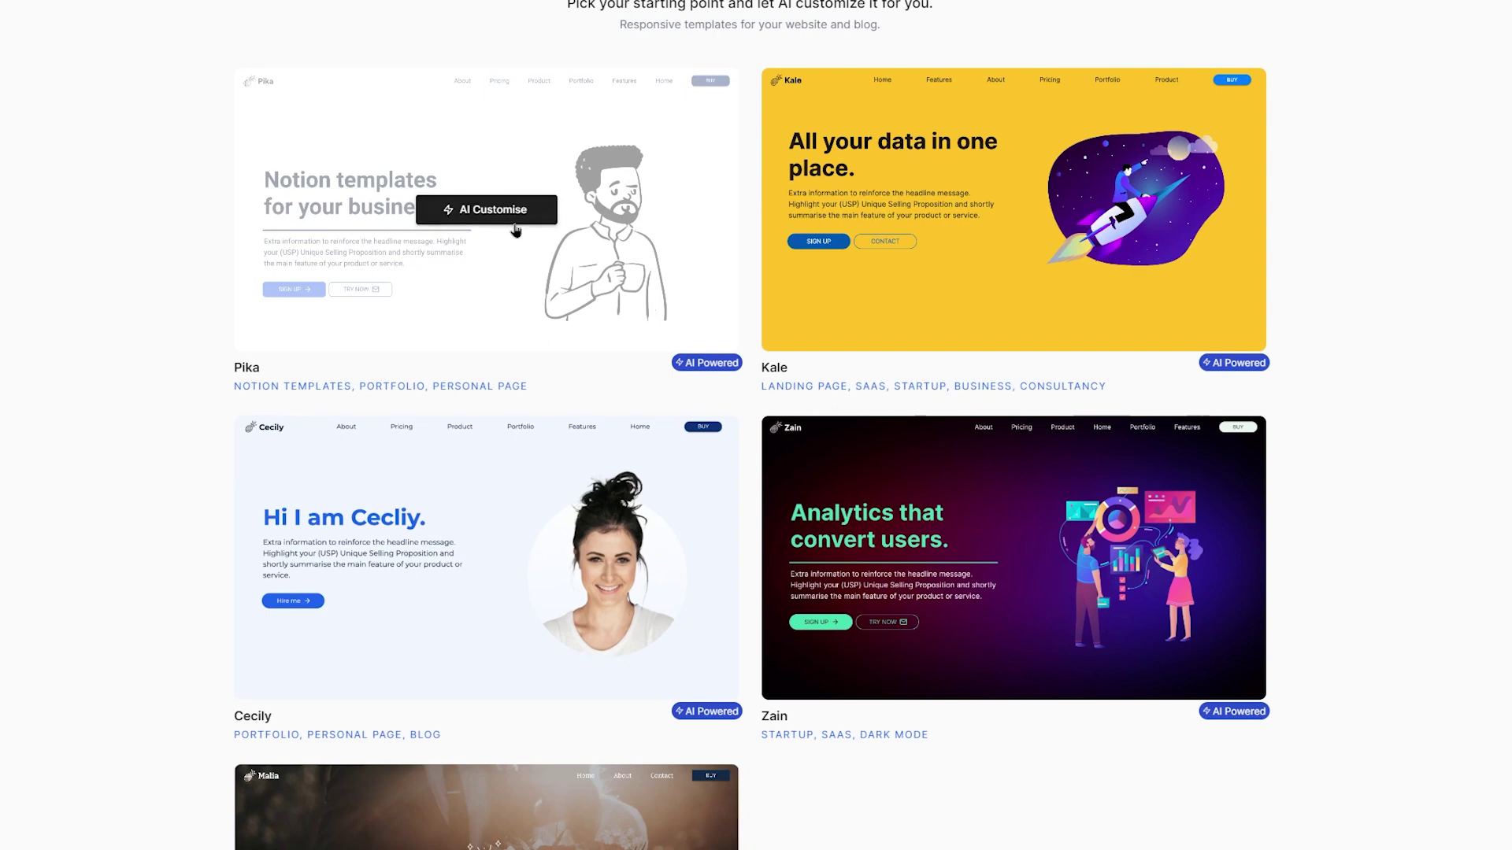
{"action": "left_click", "coordinate": [514, 227]}
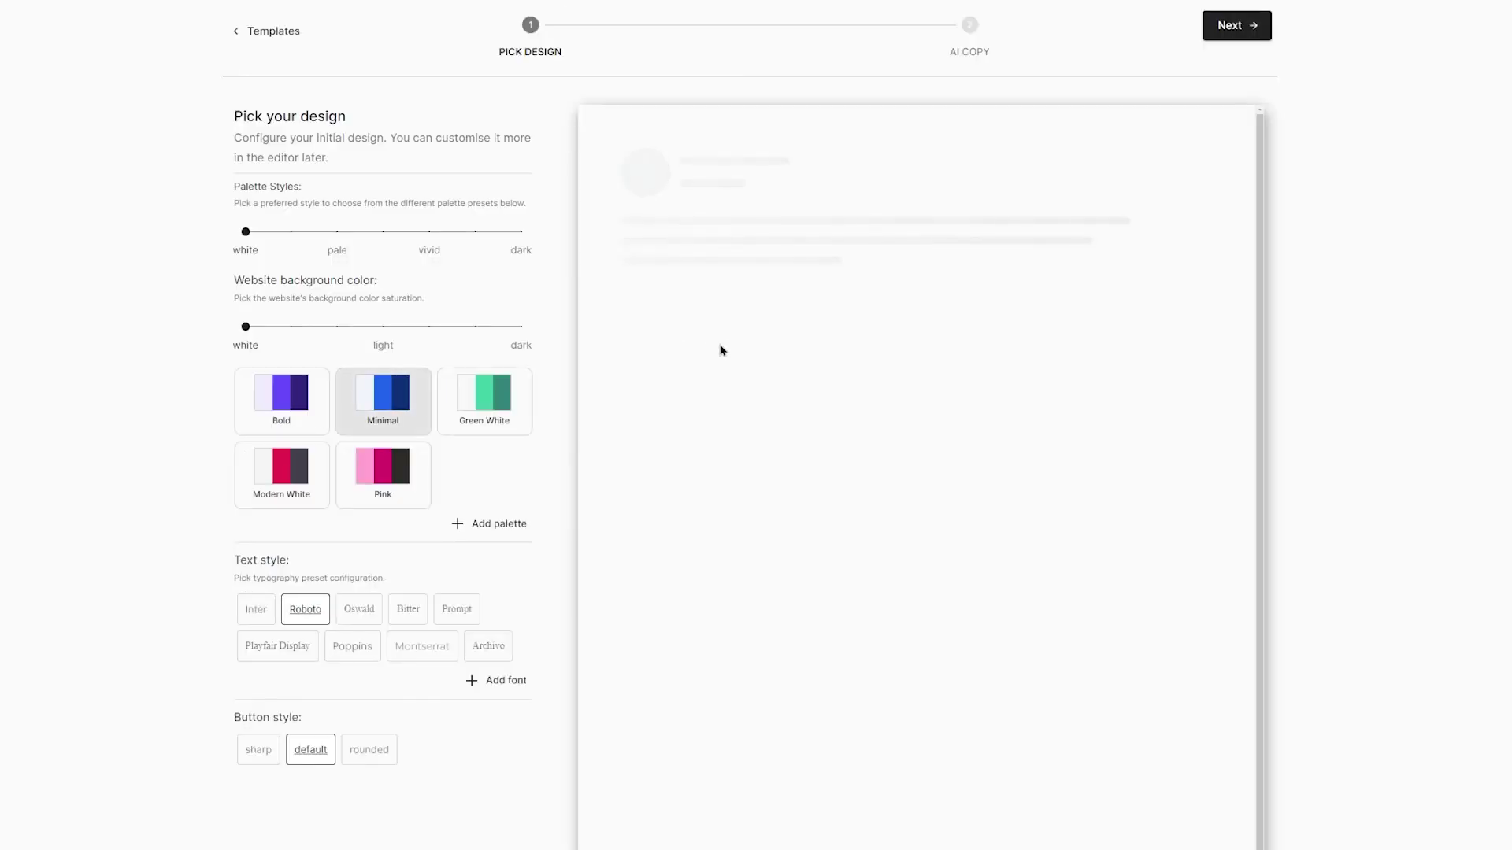
Try the Minimal, Melon and Orange palettes across pale and vivid styles, ending on dark
{"action": "left_click", "coordinate": [338, 233]}
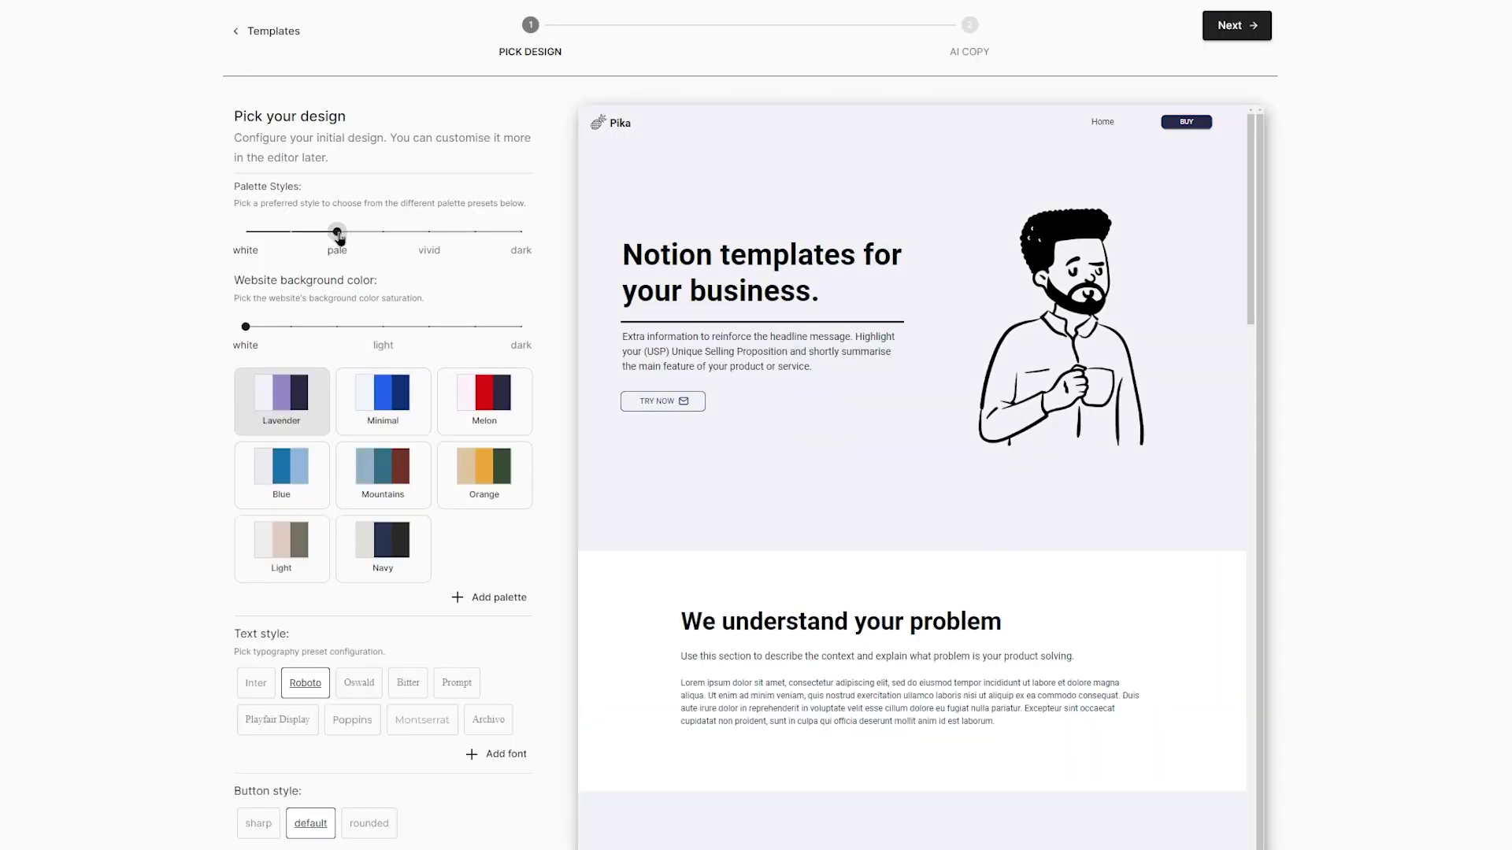
{"action": "left_click", "coordinate": [430, 238]}
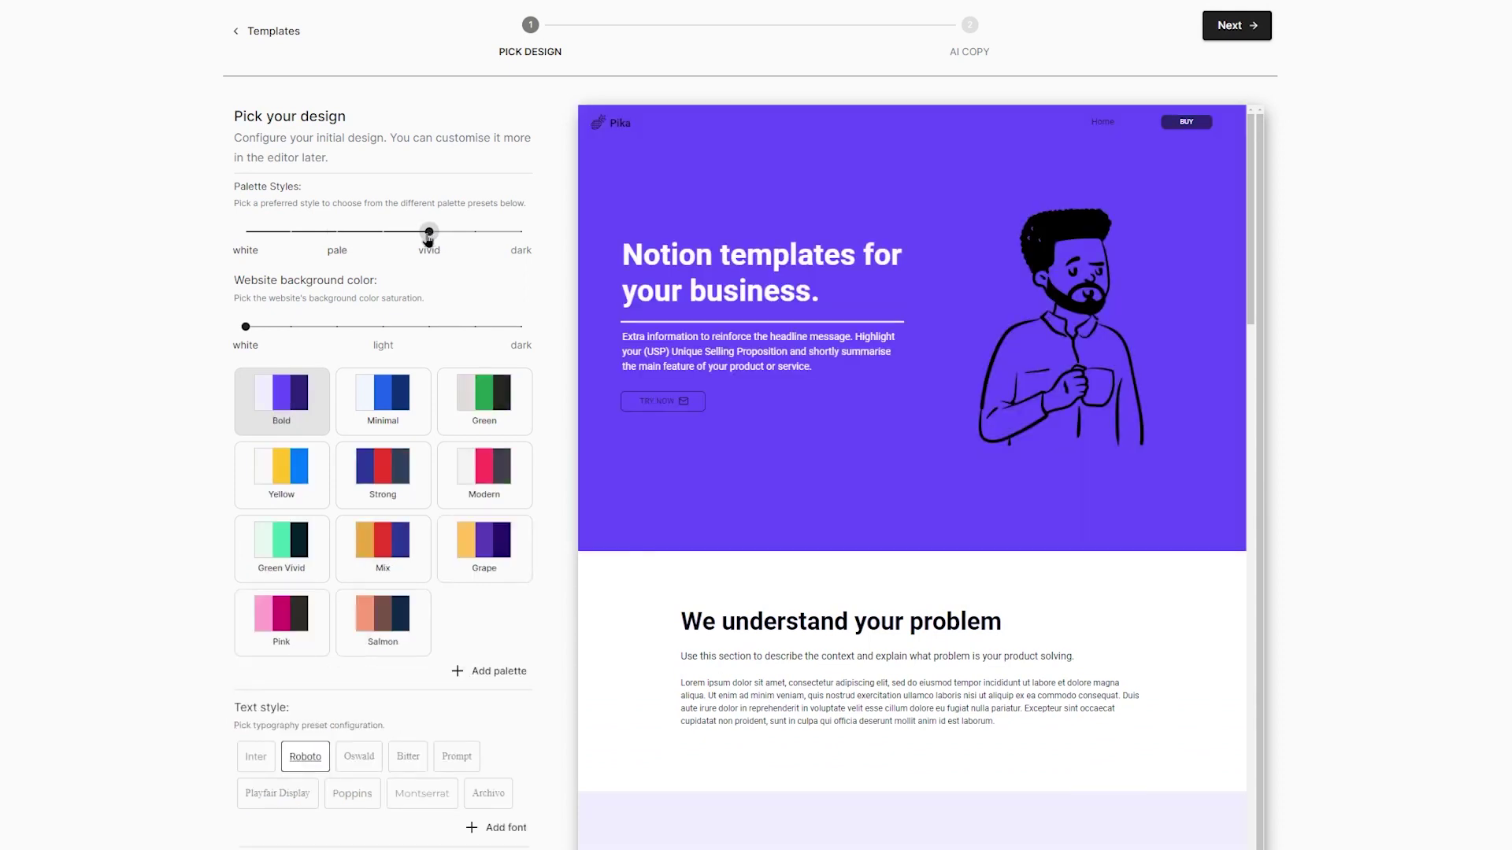
{"action": "left_click", "coordinate": [388, 237]}
{"action": "left_click", "coordinate": [386, 234]}
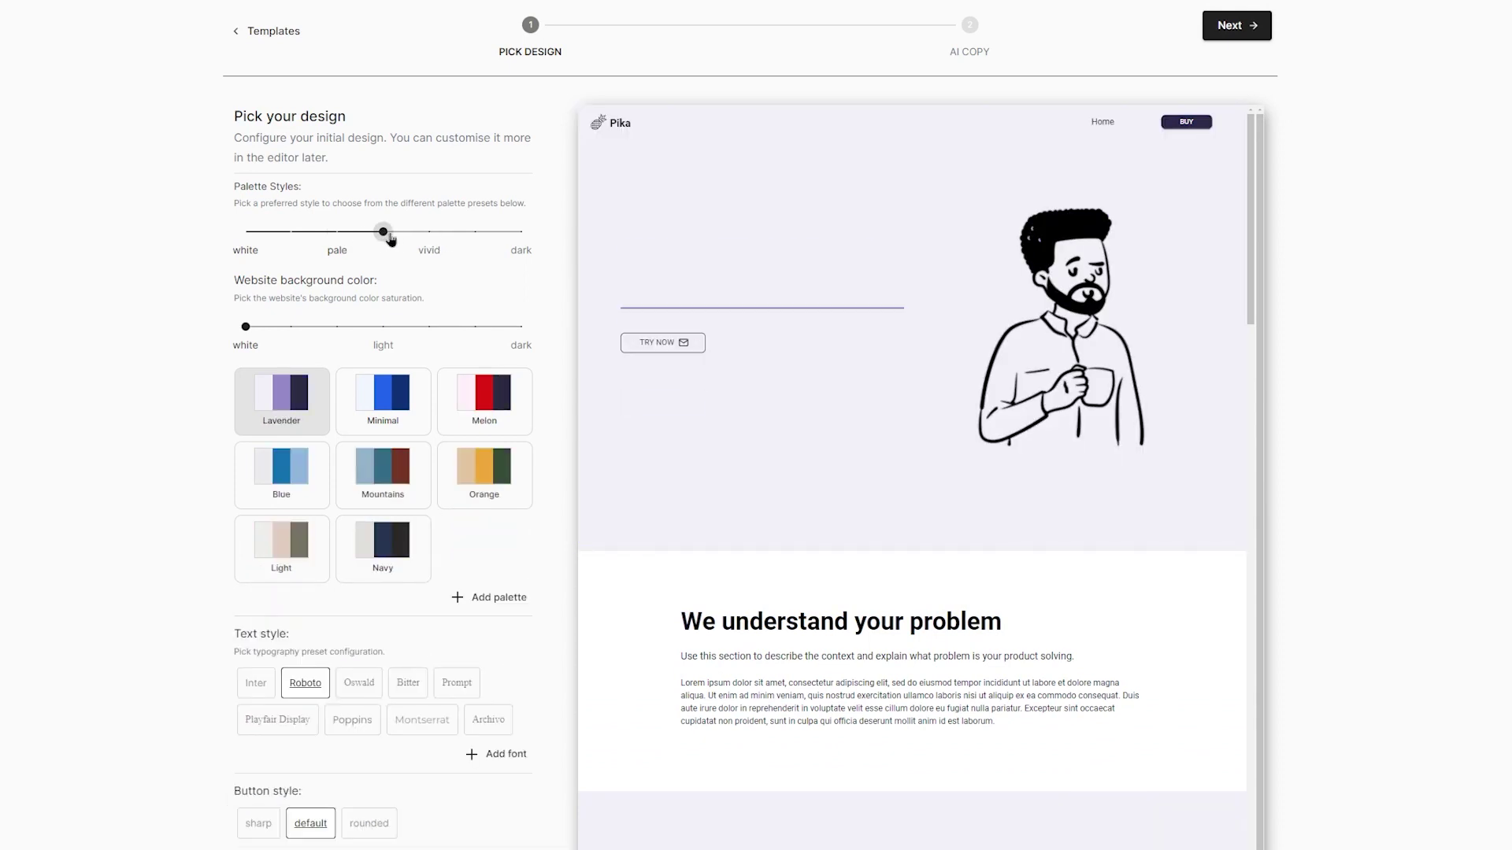
{"action": "left_click", "coordinate": [396, 395]}
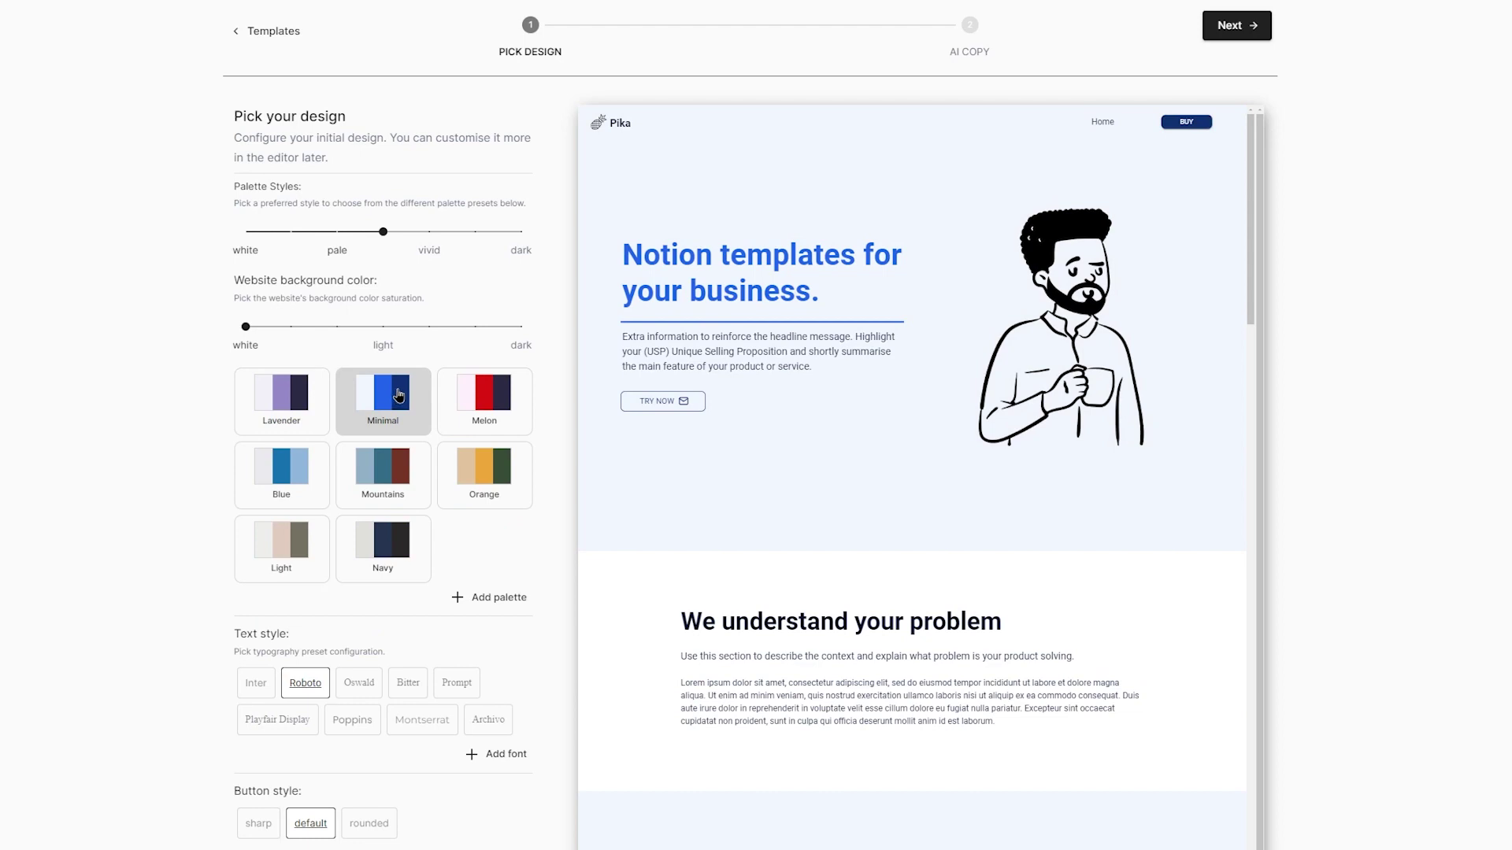
{"action": "left_click", "coordinate": [493, 410]}
{"action": "left_click", "coordinate": [490, 488]}
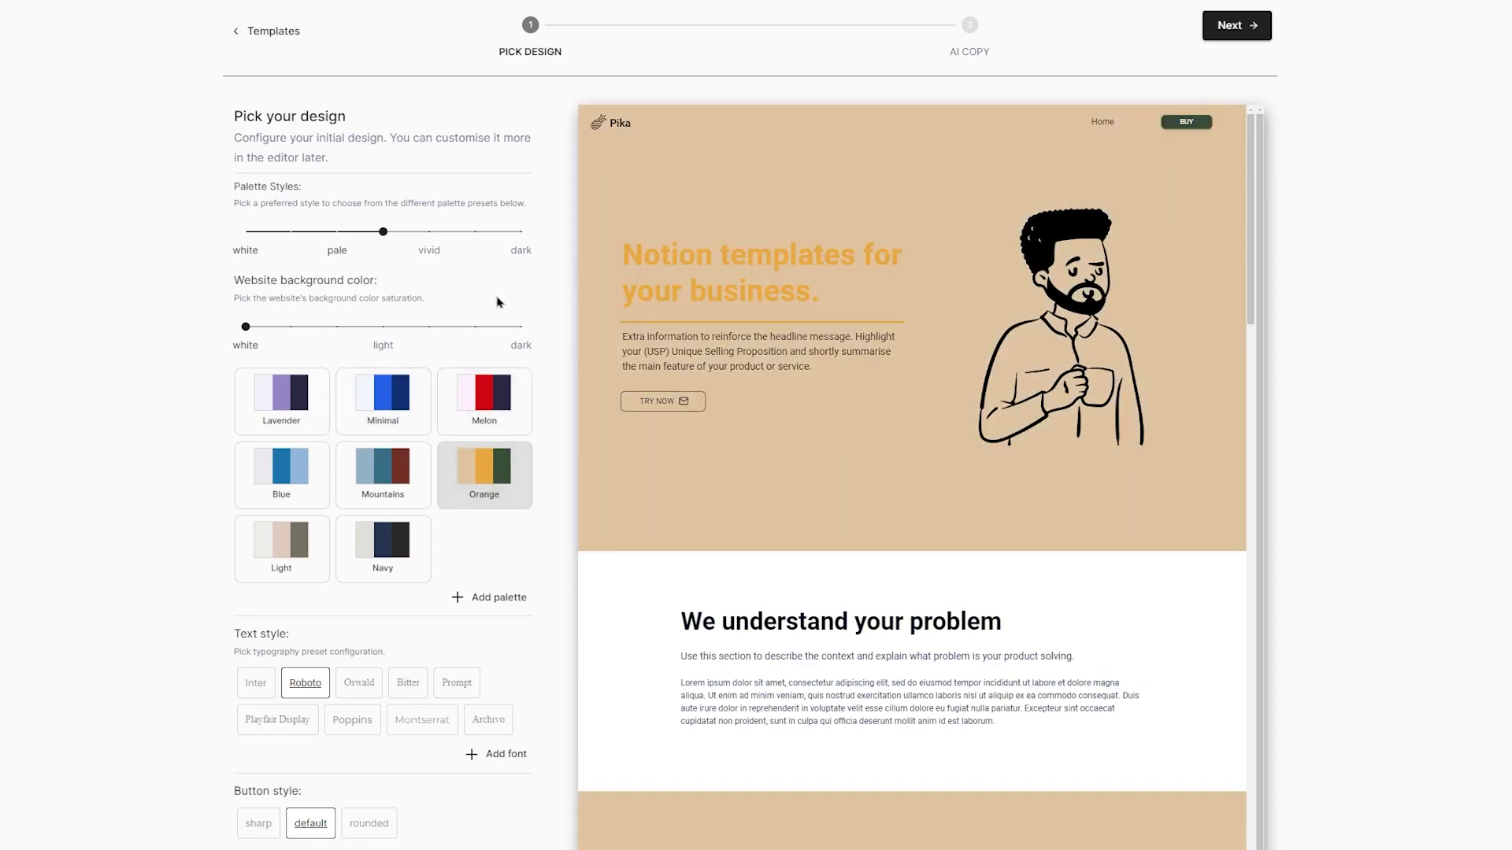
{"action": "left_click", "coordinate": [522, 236]}
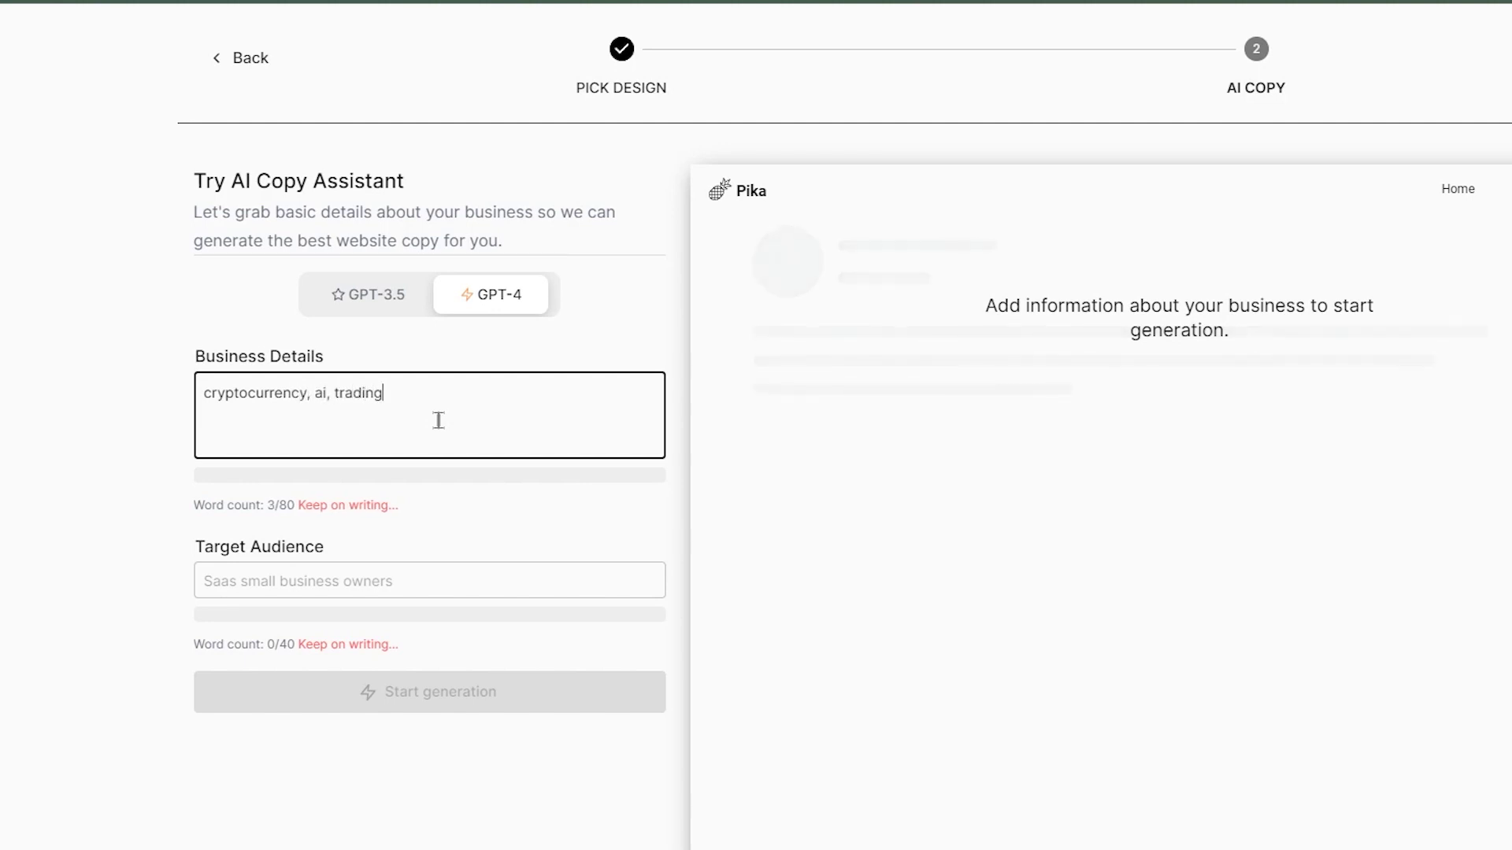
Move from the 'cryptocurrency, ai, trading' business details to the Target Audience field
{"action": "key", "text": "Tab"}
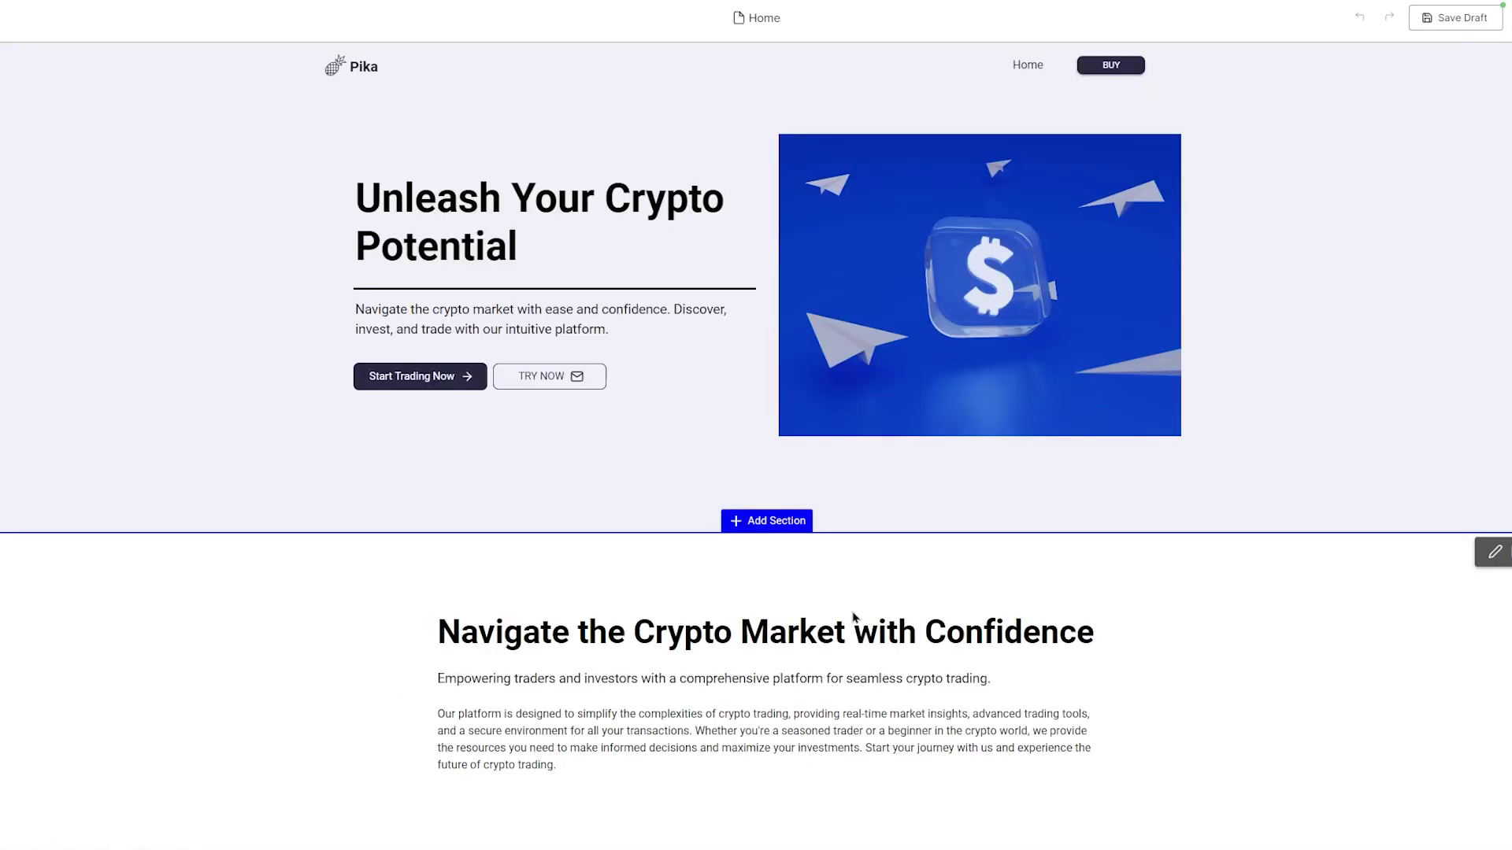
Append BLABLABLA to the 'Unleash Your Crypto Potential' heading beside the Buy Crypto image
{"action": "scroll", "coordinate": [756, 447], "scroll_direction": "down", "scroll_amount": 10}
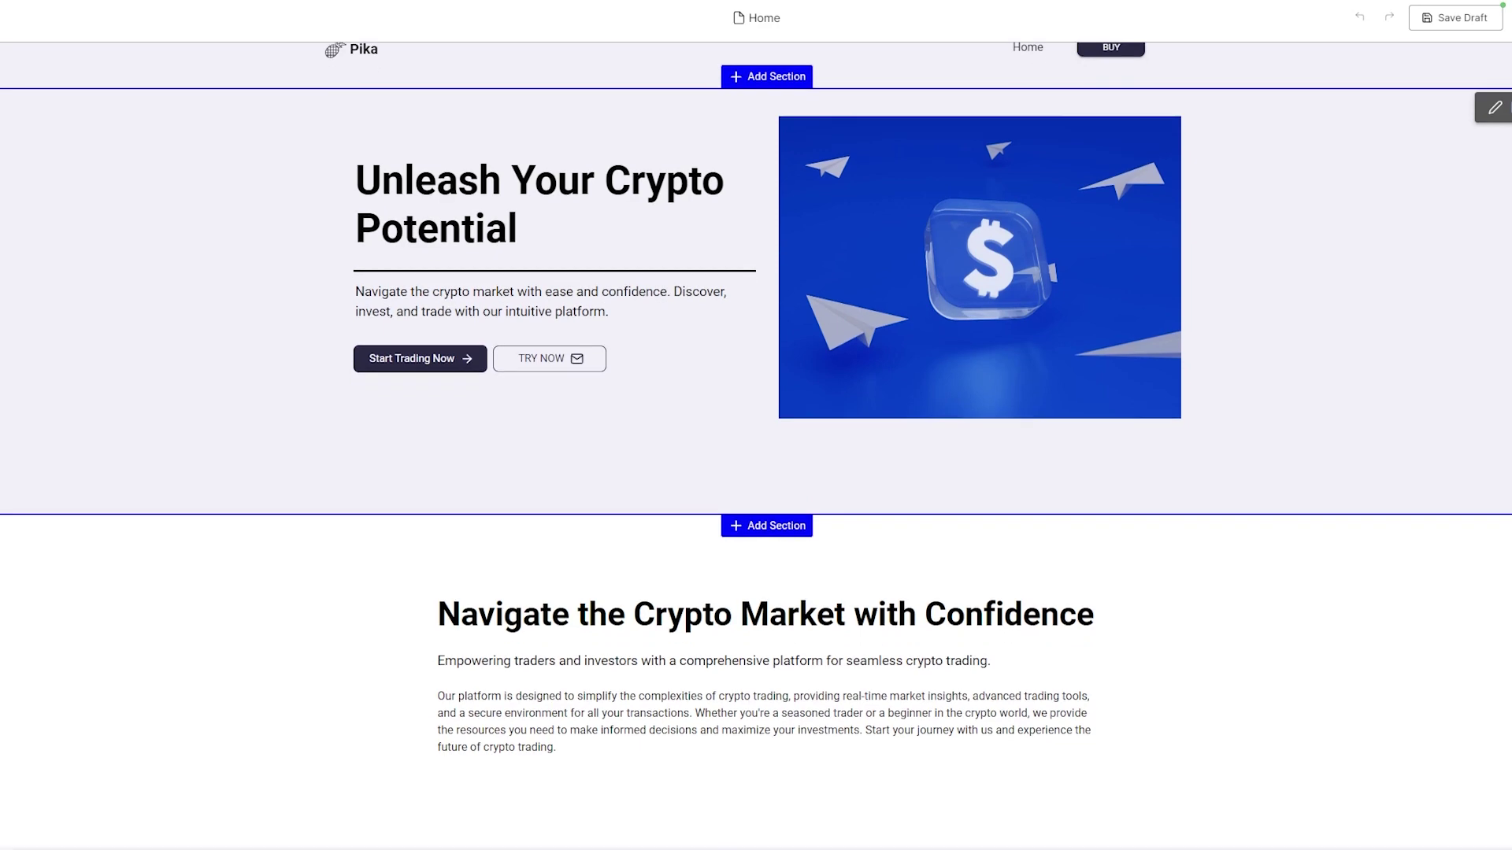
{"action": "scroll", "coordinate": [756, 446], "scroll_direction": "down", "scroll_amount": 15}
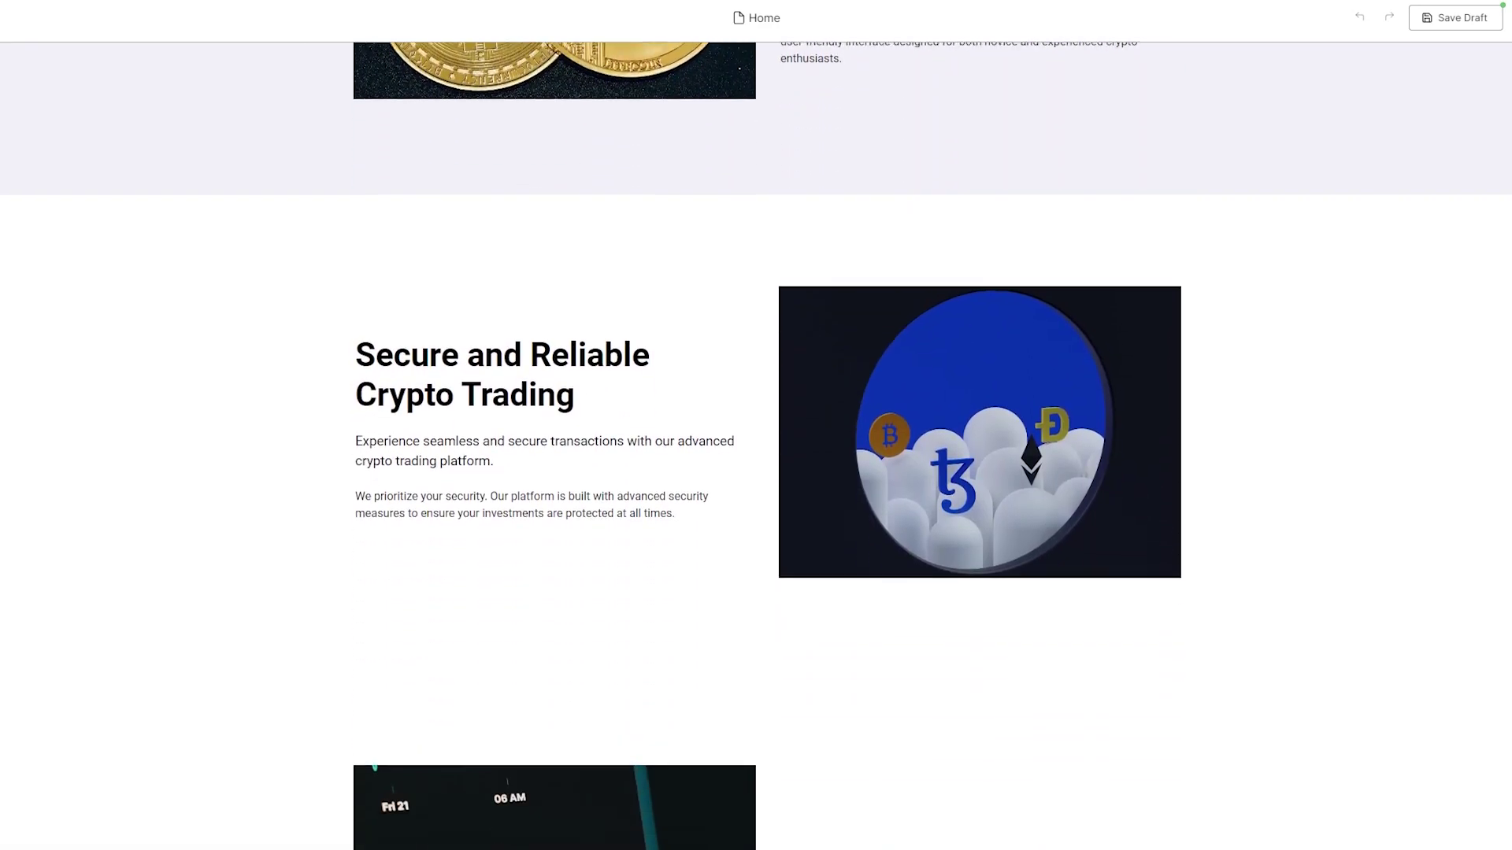
{"action": "scroll", "coordinate": [756, 447], "scroll_direction": "down", "scroll_amount": 13}
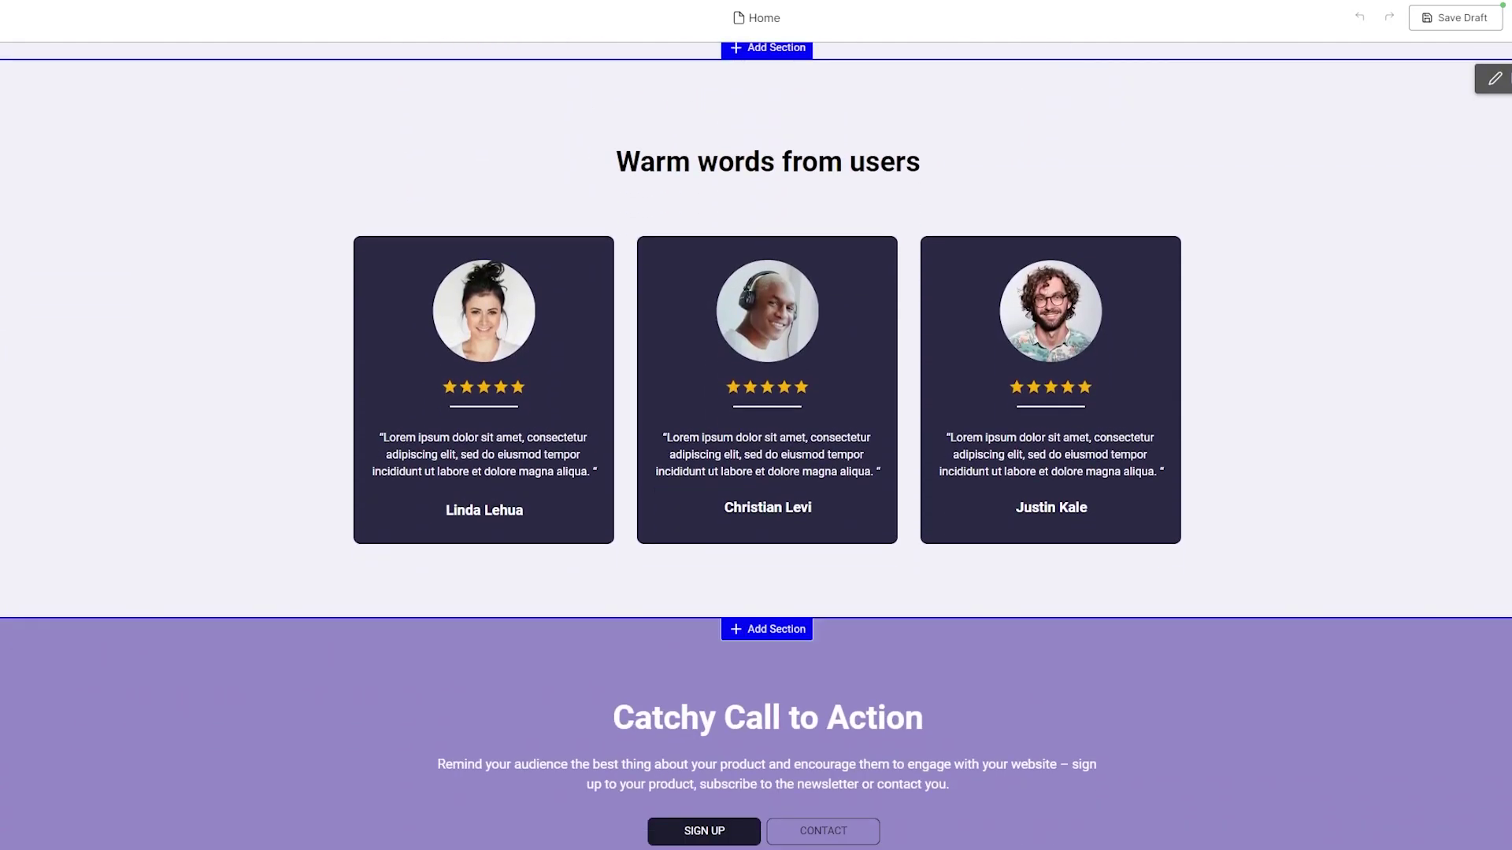
{"action": "scroll", "coordinate": [1480, 341], "scroll_direction": "up", "scroll_amount": 12}
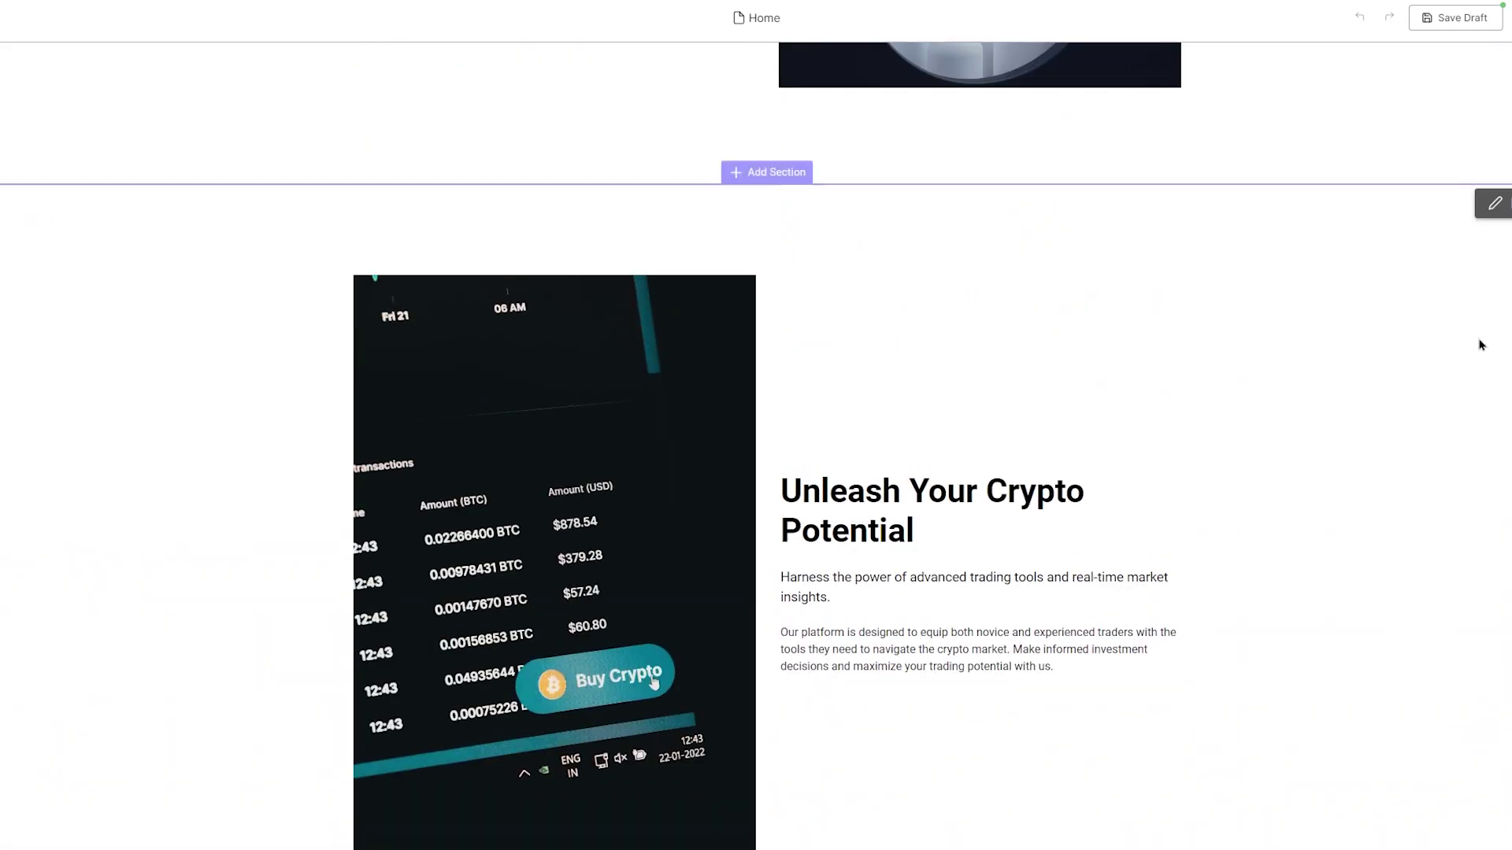
{"action": "left_click", "coordinate": [906, 578]}
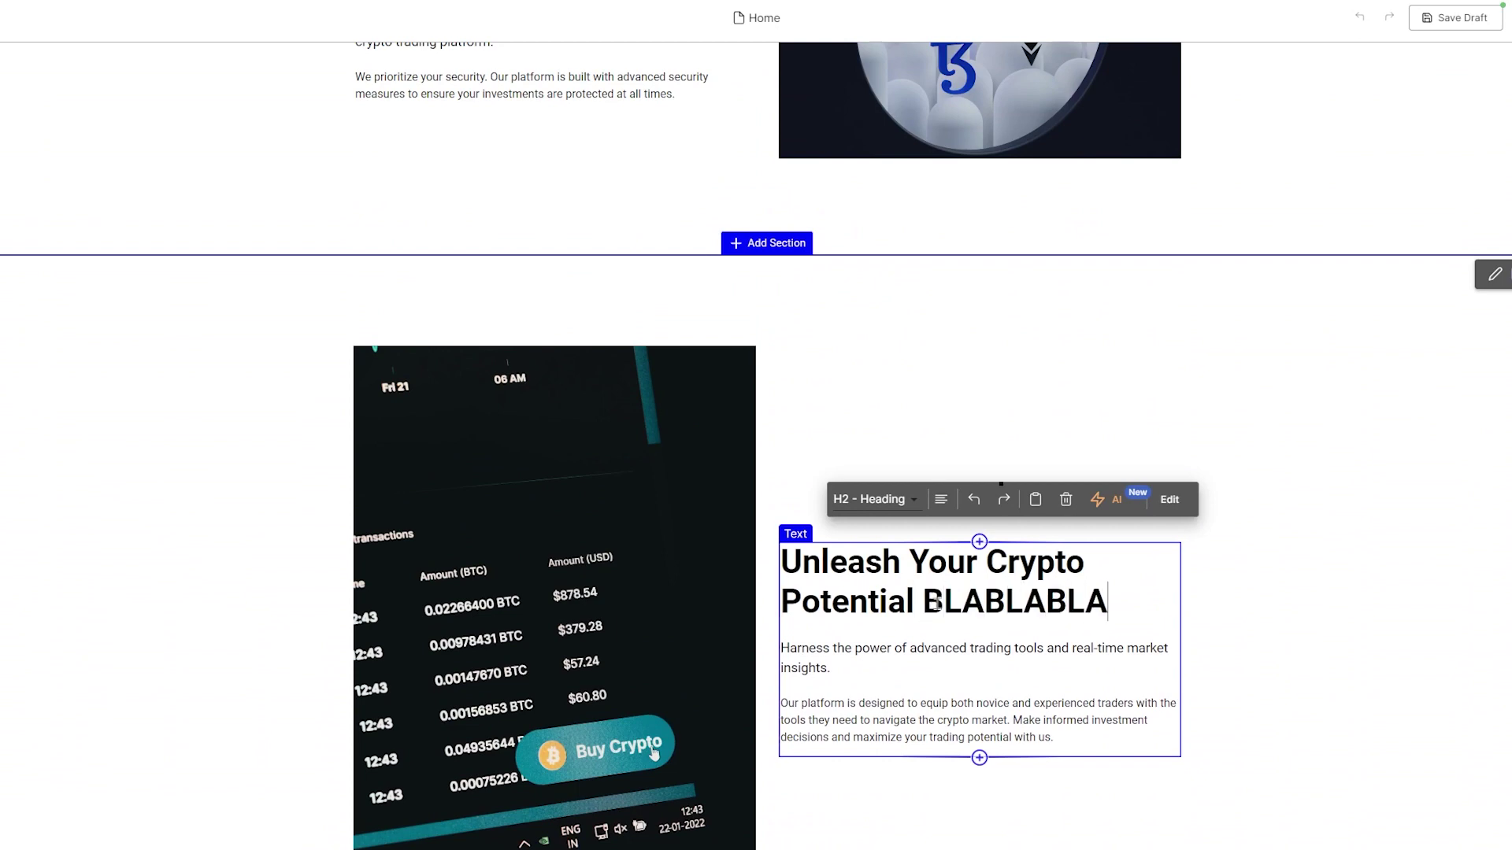
{"action": "scroll", "coordinate": [1358, 632], "scroll_direction": "up", "scroll_amount": 10}
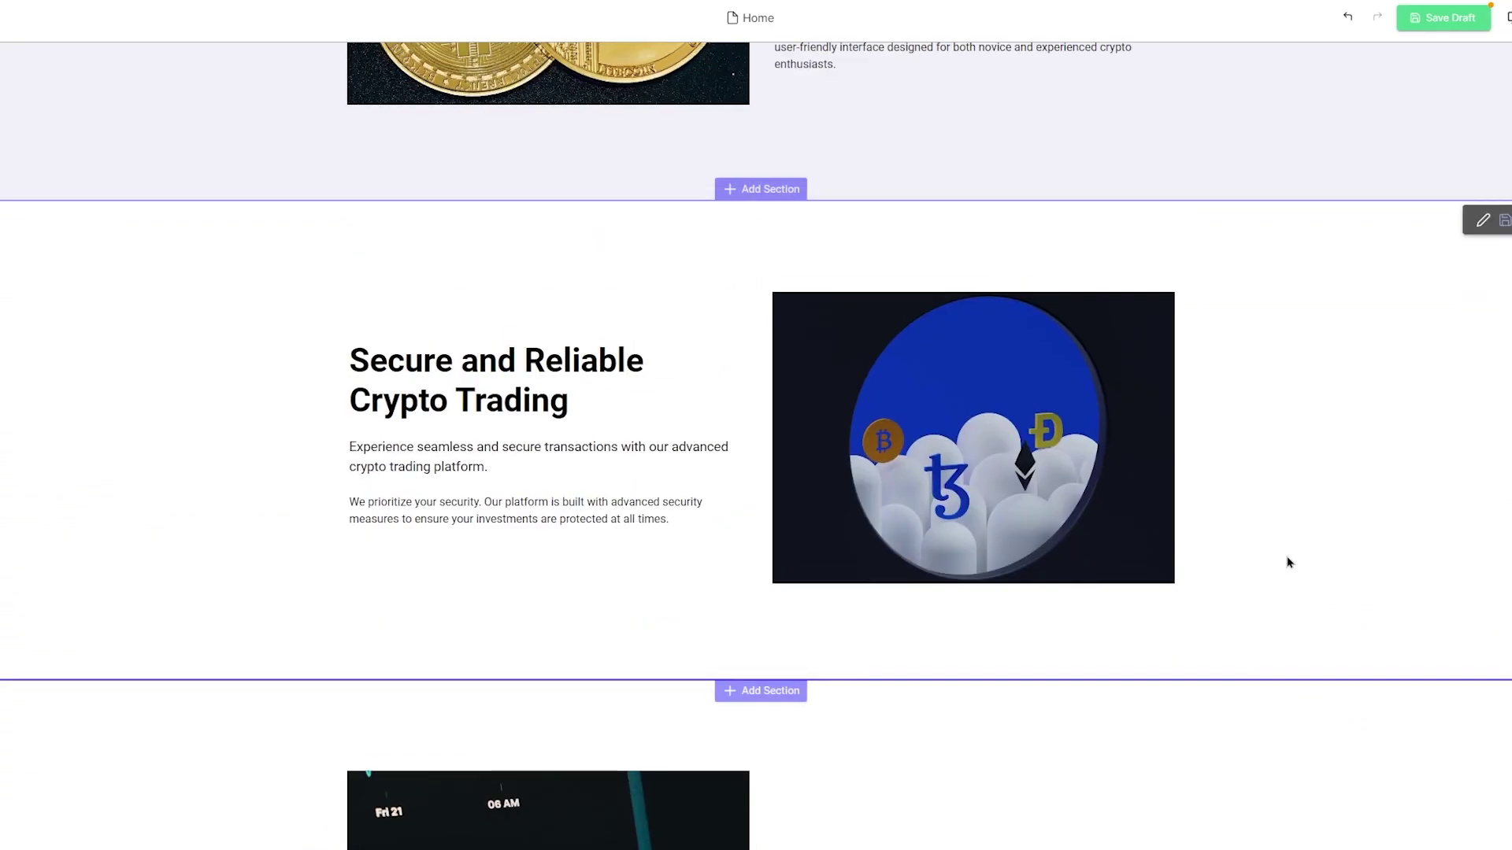